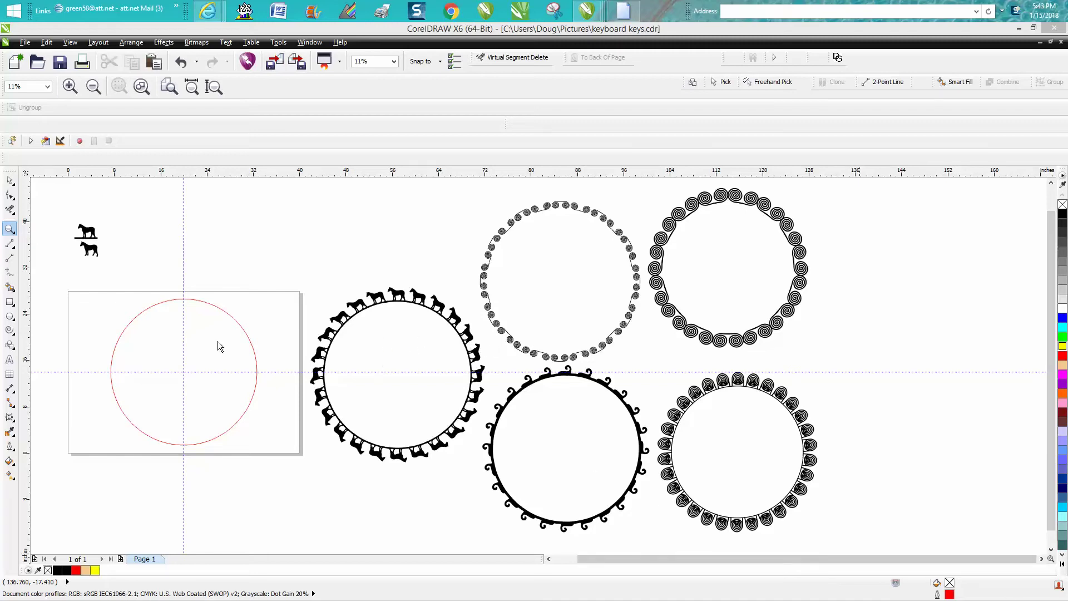
Step: Examine the spiral, scroll and horse borders on the finished example circles up close
left_click(9, 230)
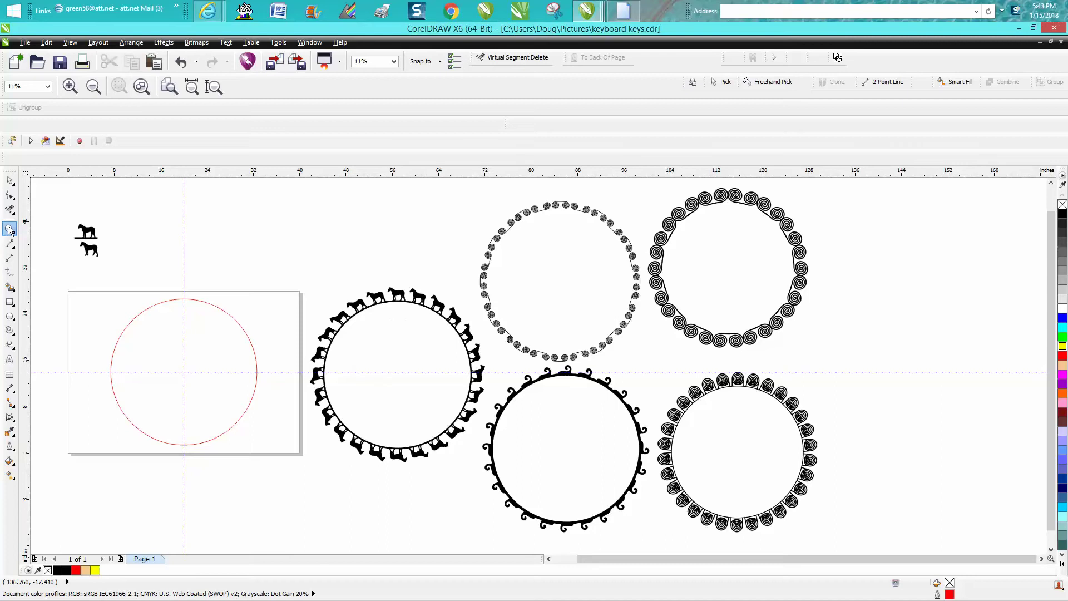
left_click_drag(498, 352, 606, 400)
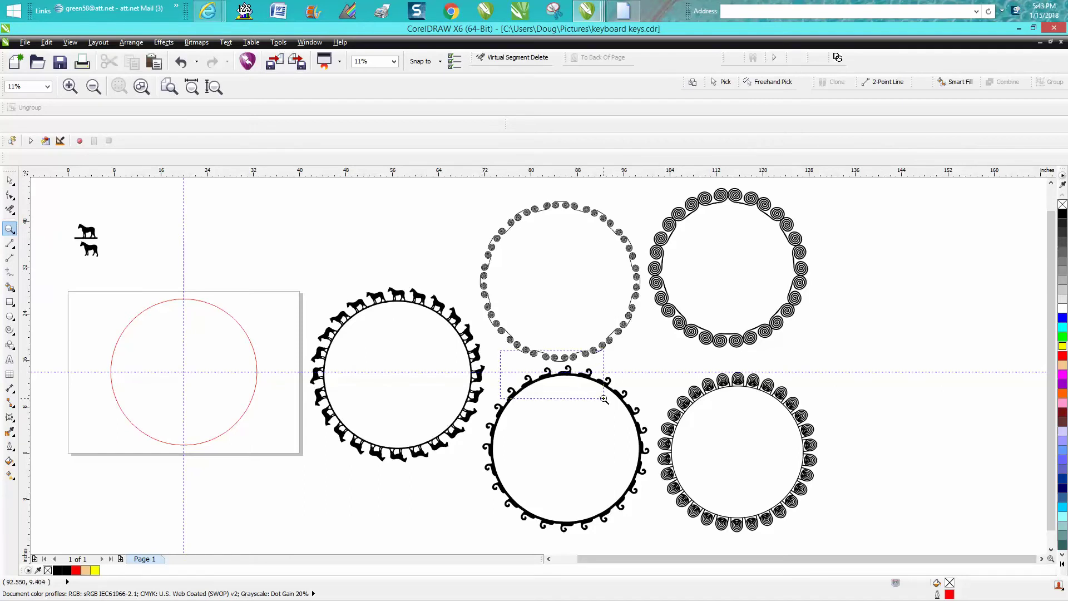
right_click(606, 399)
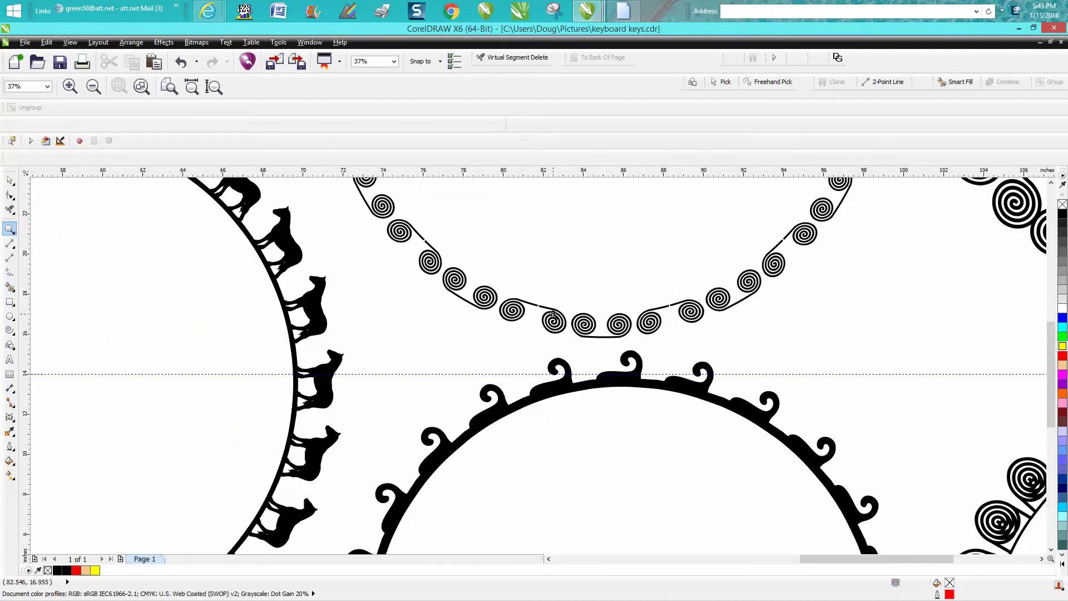
right_click(756, 300)
left_click_drag(781, 248, 901, 320)
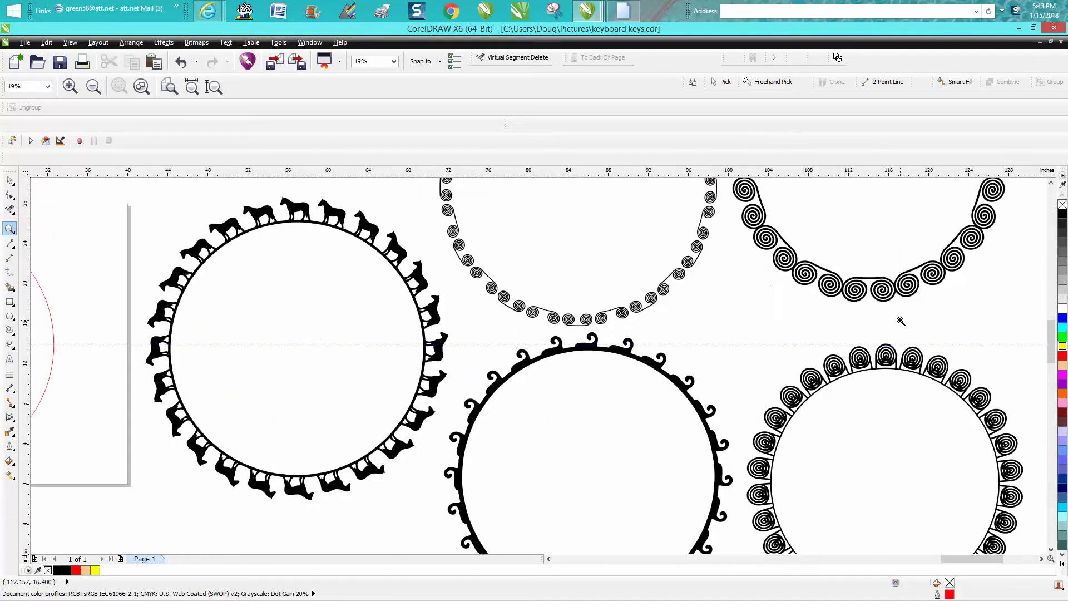
right_click(835, 318)
right_click(738, 313)
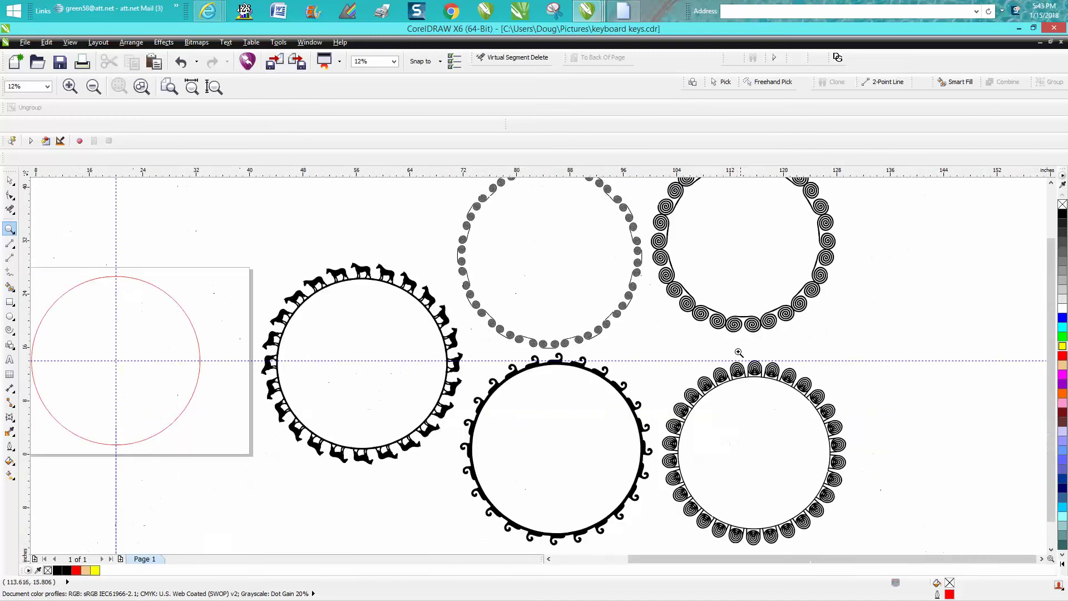
left_click_drag(704, 355, 818, 418)
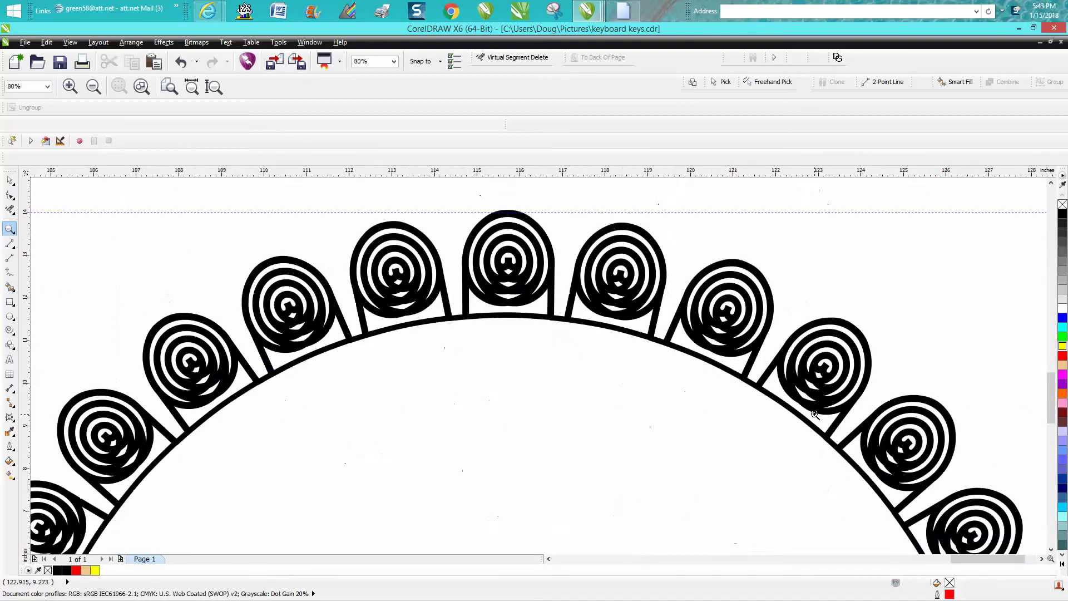
right_click(786, 410)
right_click(787, 411)
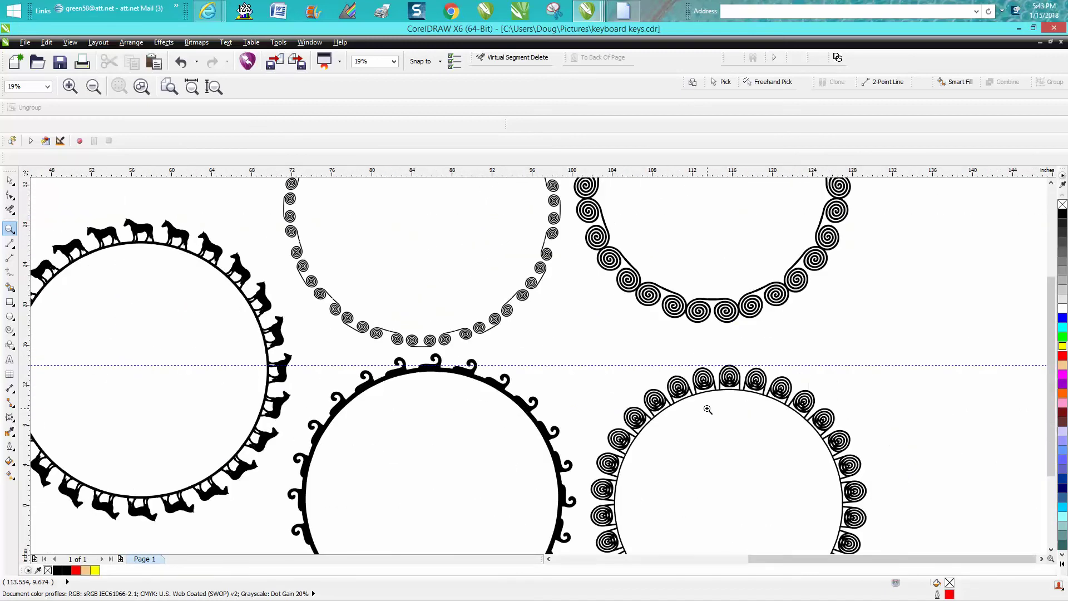
right_click(707, 408)
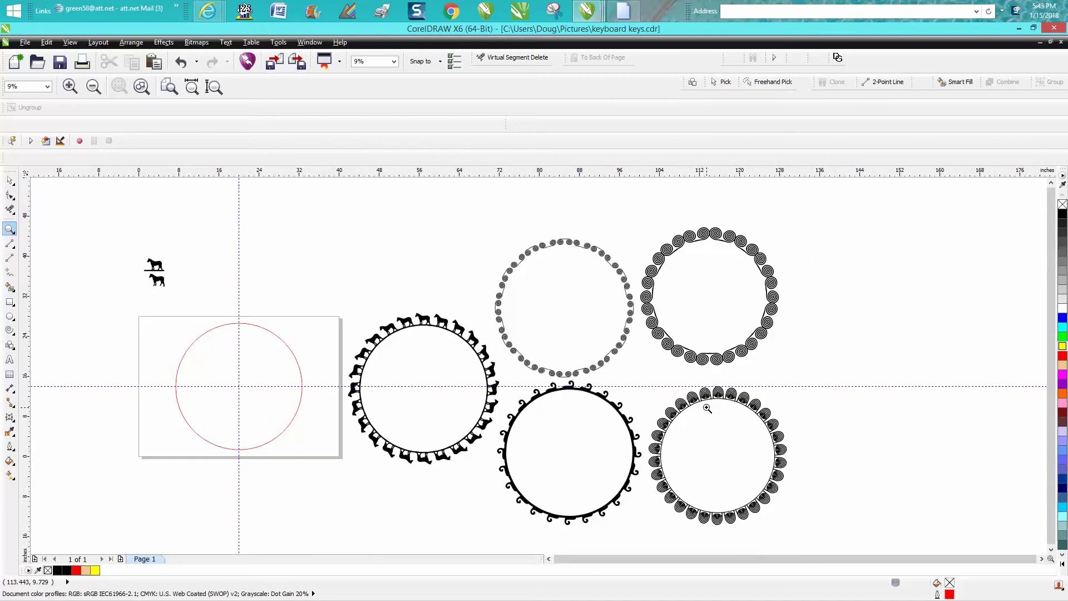
left_click_drag(405, 307, 465, 332)
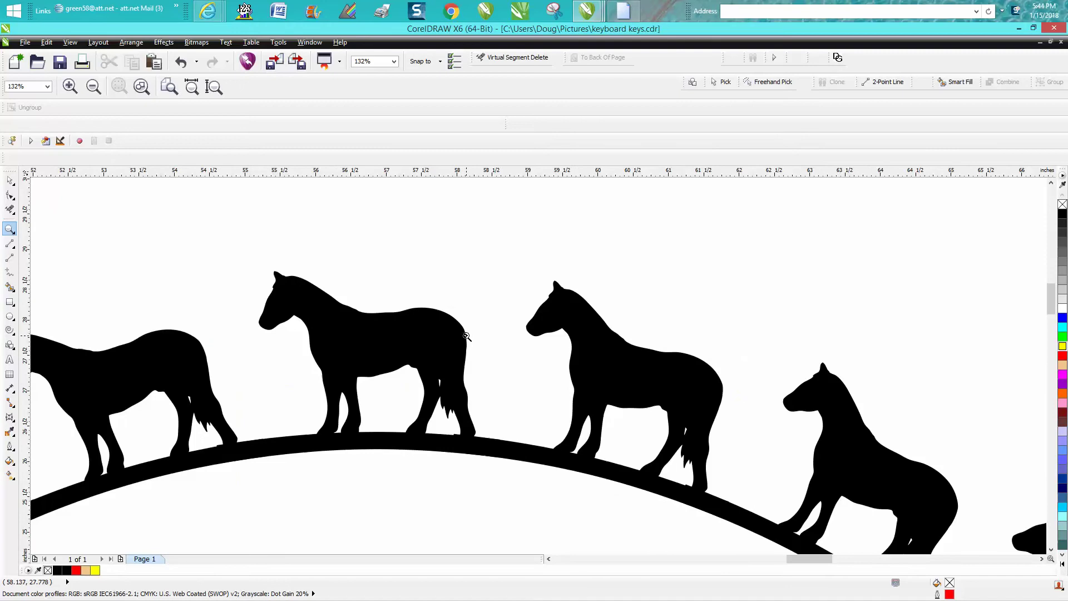
right_click(466, 337)
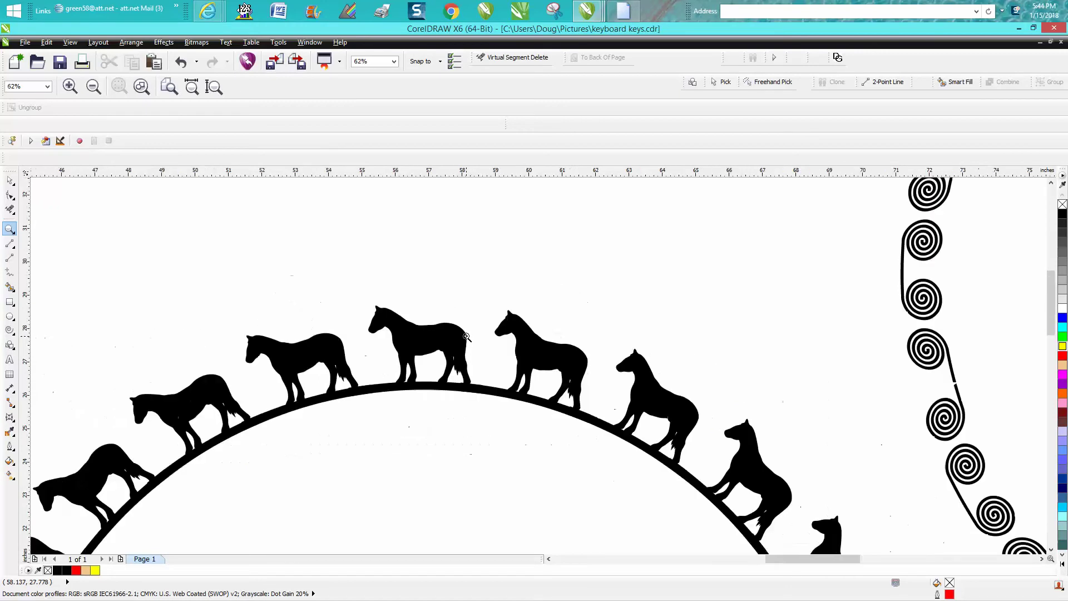
right_click(466, 337)
right_click(466, 337)
right_click(467, 337)
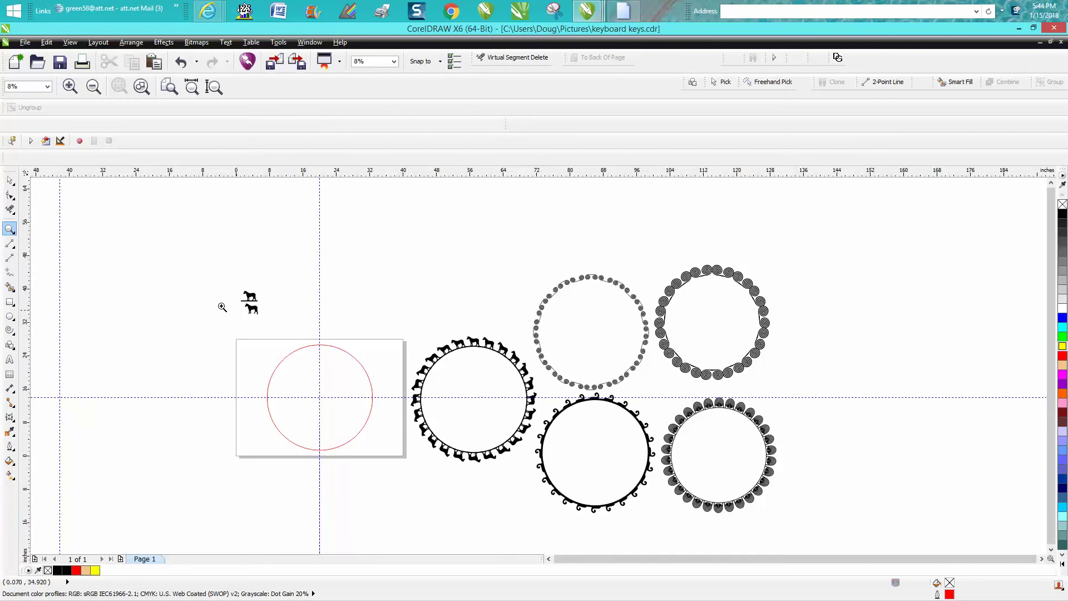
Step: Remove the black fill from the lower horse silhouette and give it a red hairline outline
left_click_drag(226, 287, 301, 330)
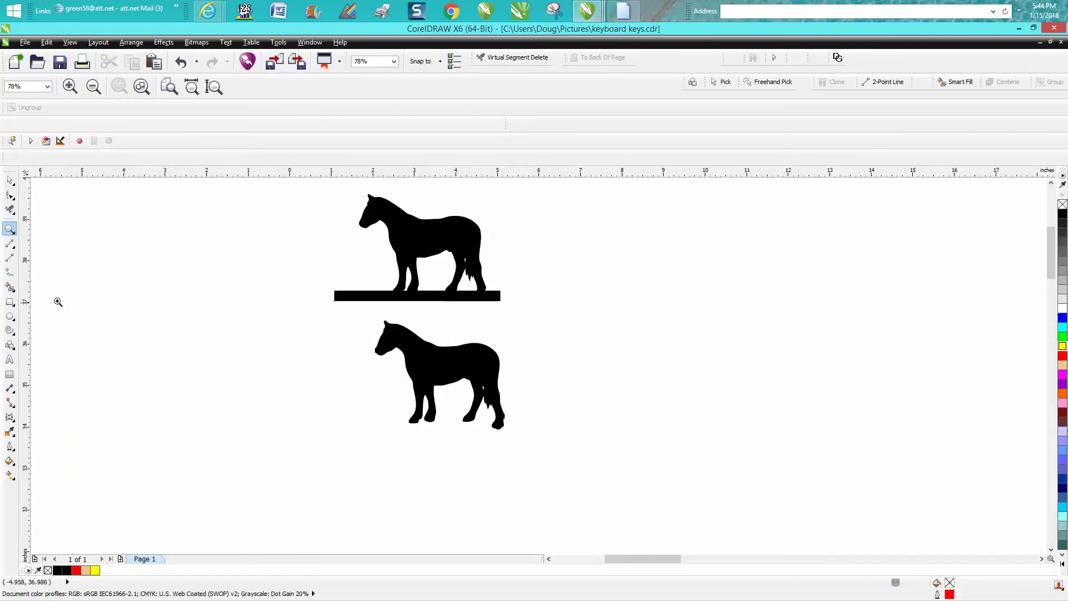
left_click(9, 301)
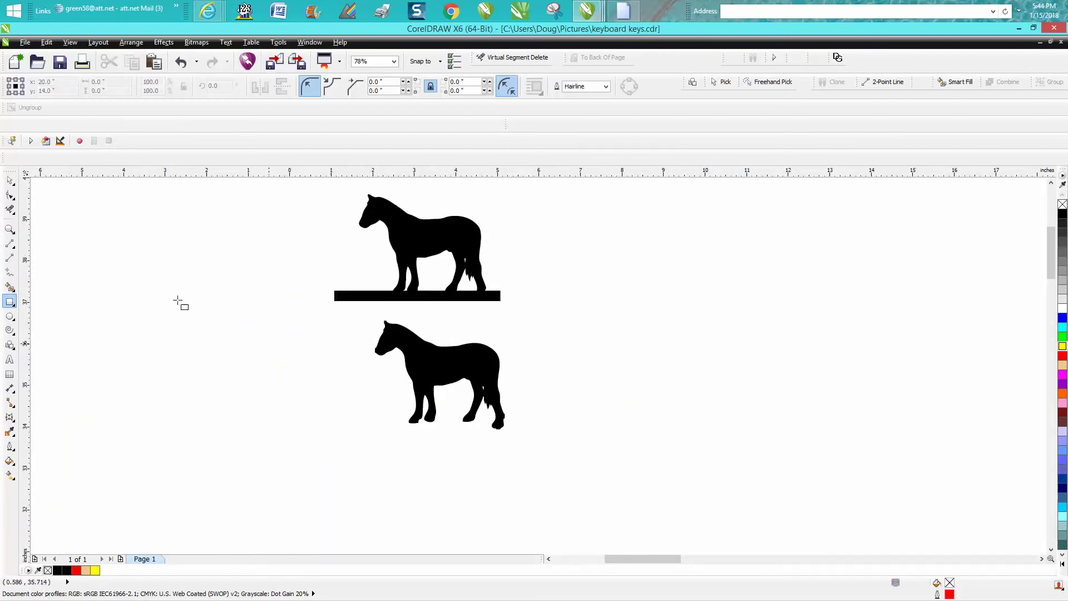
left_click(10, 180)
left_click(479, 372)
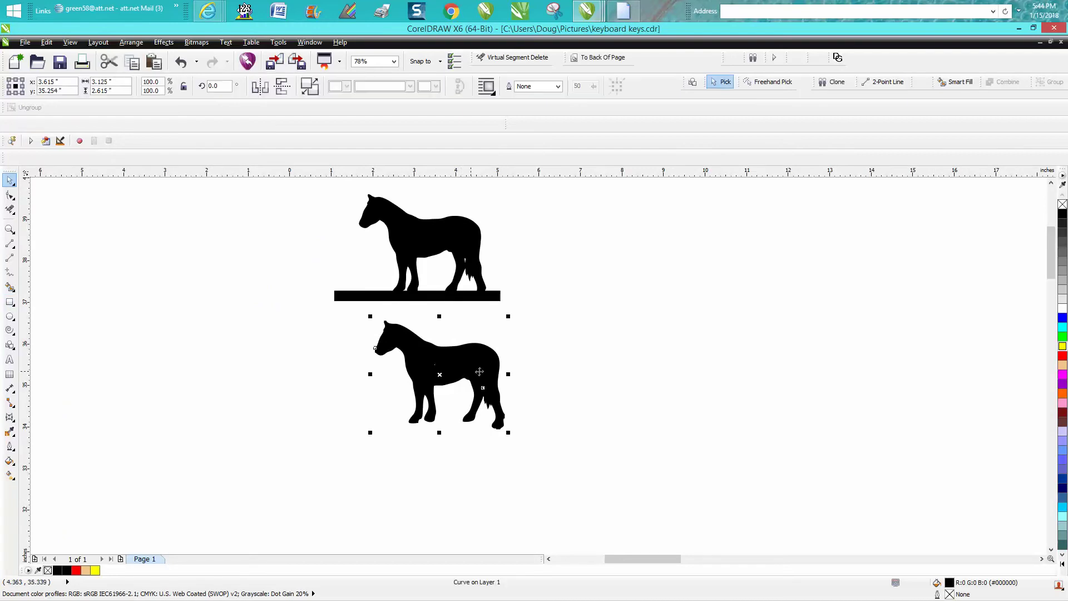
left_click(1062, 205)
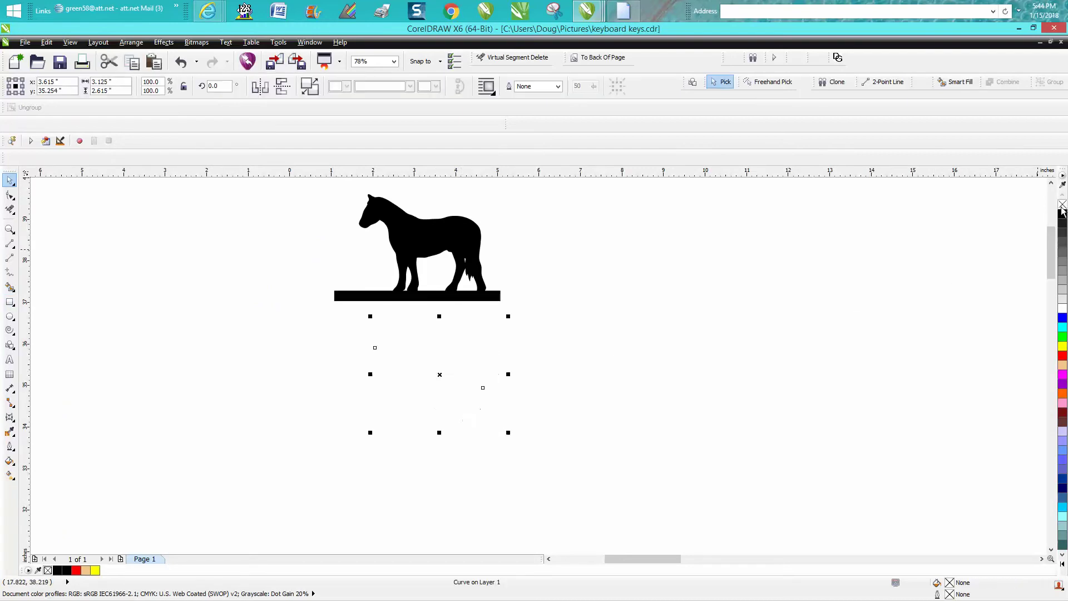
right_click(1063, 355)
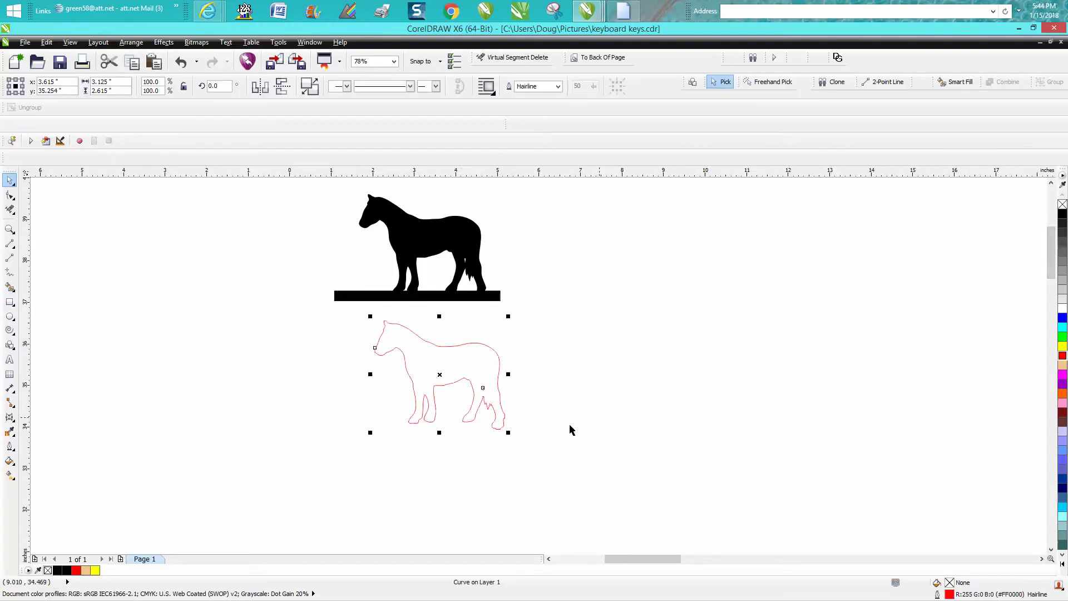
Step: Draw a rectangular bar about 4.89 by 0.375 inches across the outlined horse's hooves, extending past both ends of the horse
left_click(10, 301)
left_click_drag(336, 412, 525, 428)
left_click_drag(432, 419, 447, 423)
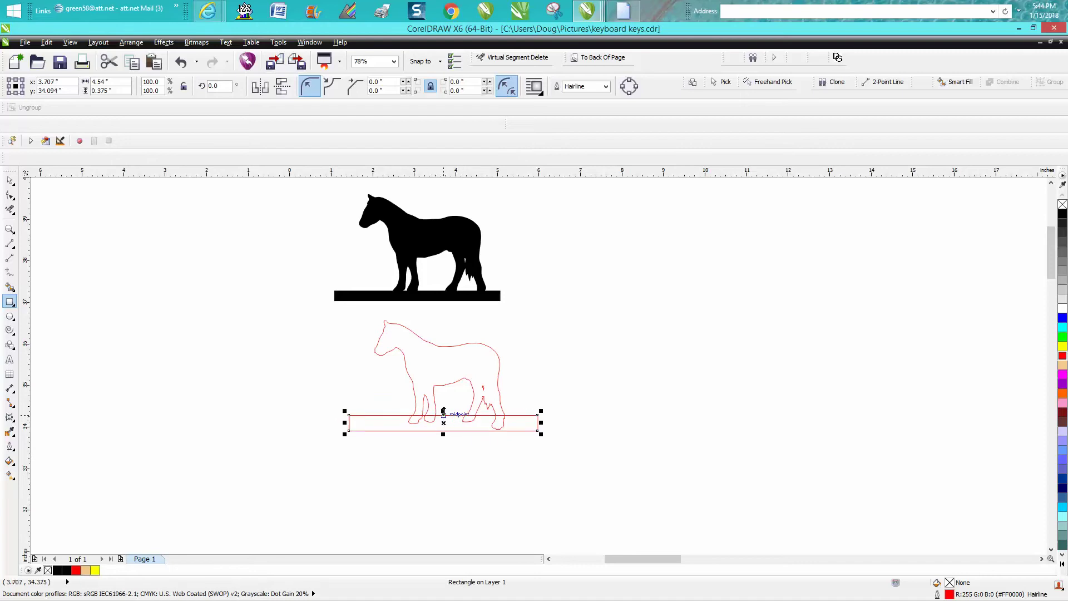
mouse_move(444, 433)
left_mouse_down()
mouse_move(443, 423)
mouse_move(444, 434)
left_mouse_up()
left_click_drag(345, 422, 323, 424)
left_click_drag(432, 423, 419, 423)
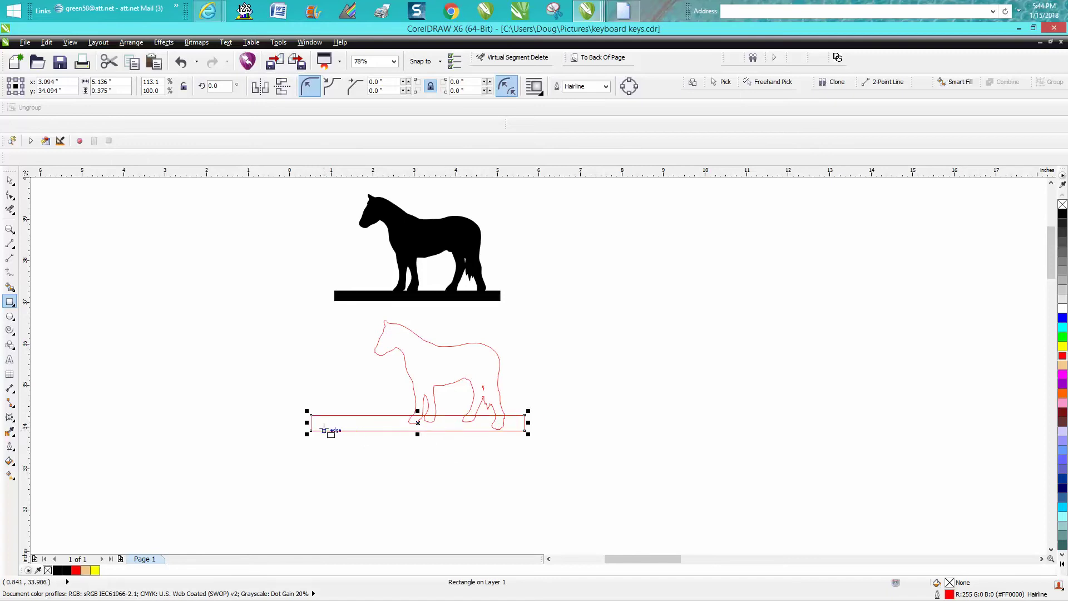
left_click_drag(308, 422, 320, 421)
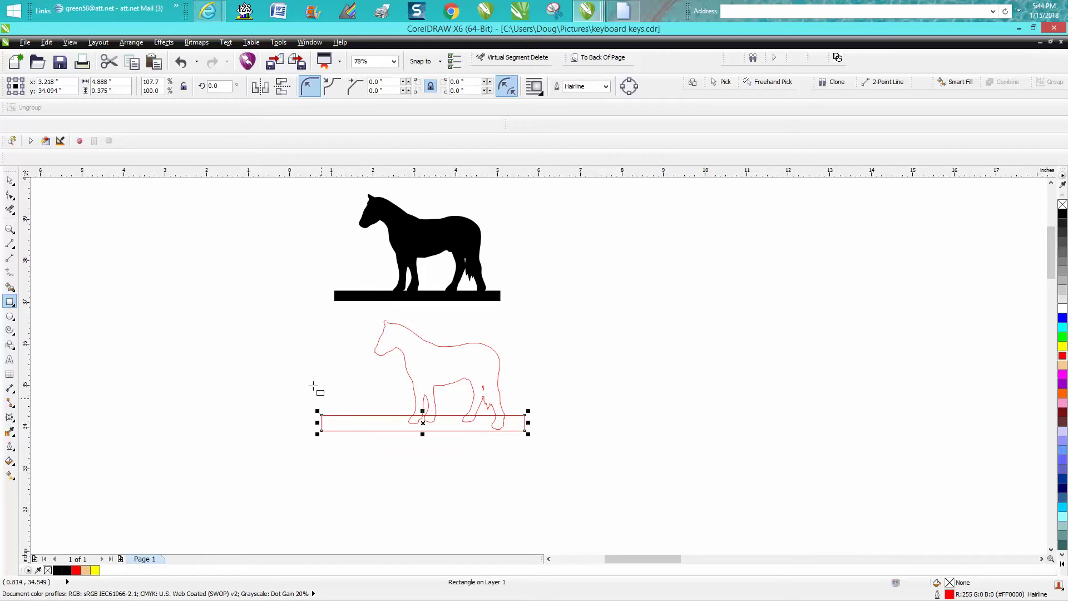
Step: Weld the outlined horse and the bar under its hooves into one shape
left_click(10, 181)
left_click_drag(298, 308, 542, 465)
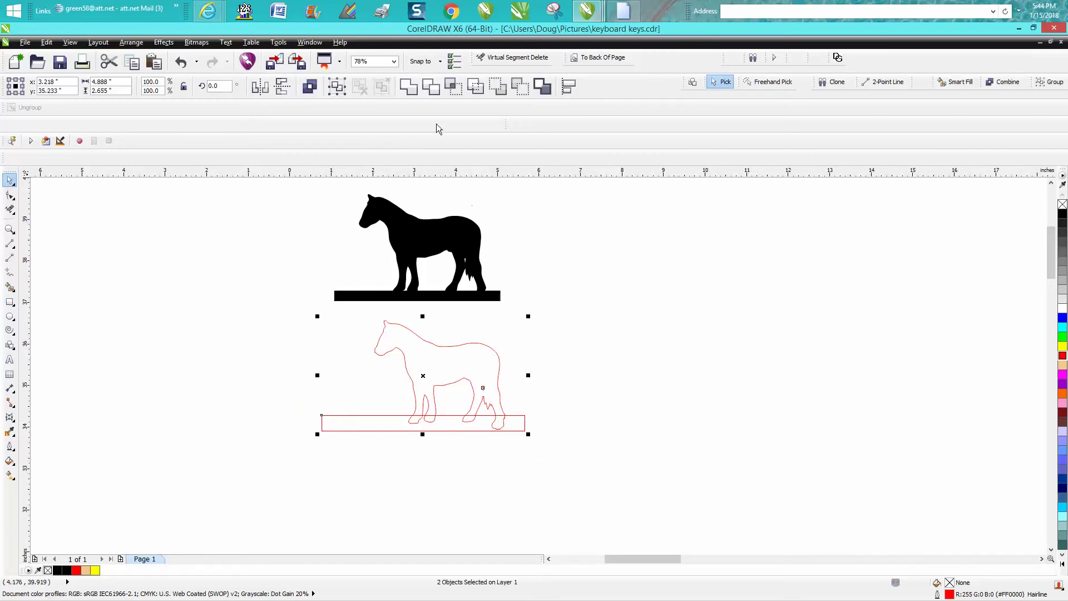
left_click(406, 93)
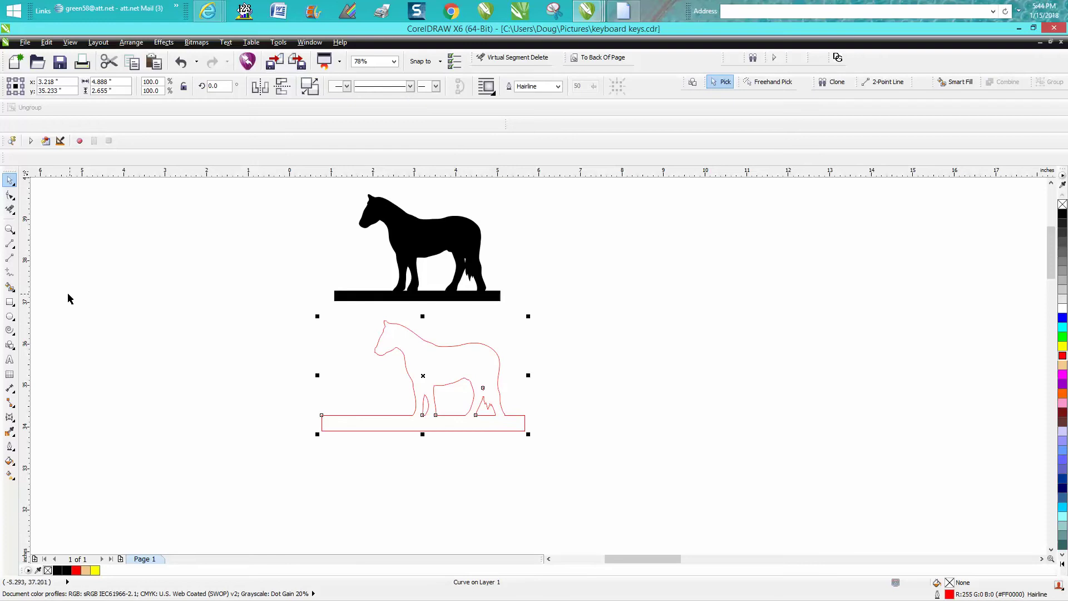
Step: Smart Fill the welded horse in black without an outline, and move the filled copy away from the red outline
left_click(10, 286)
left_click(440, 380)
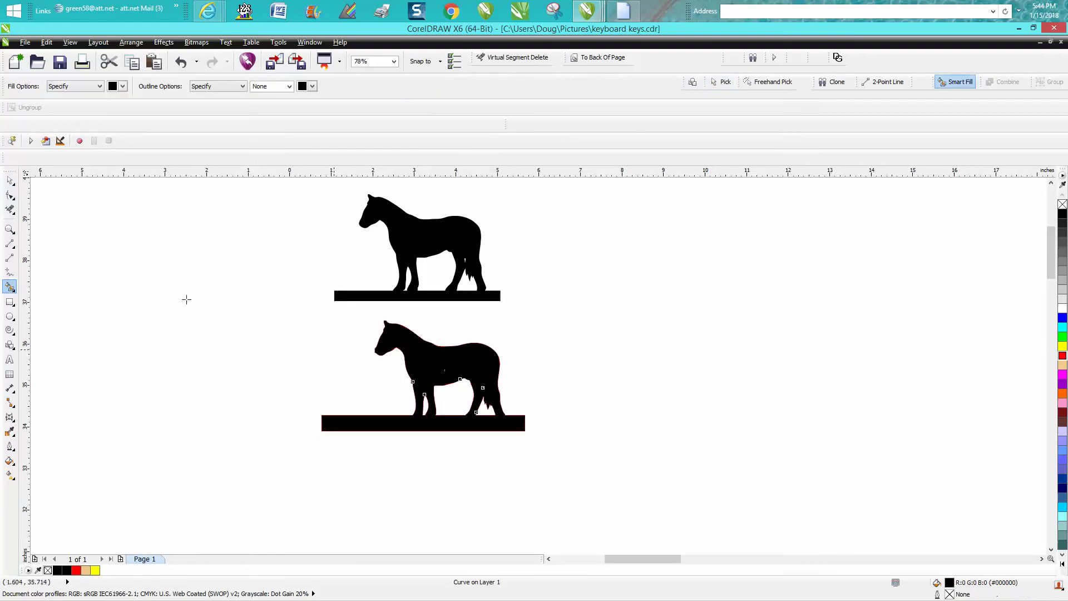
left_click(10, 182)
left_click_drag(453, 376, 680, 347)
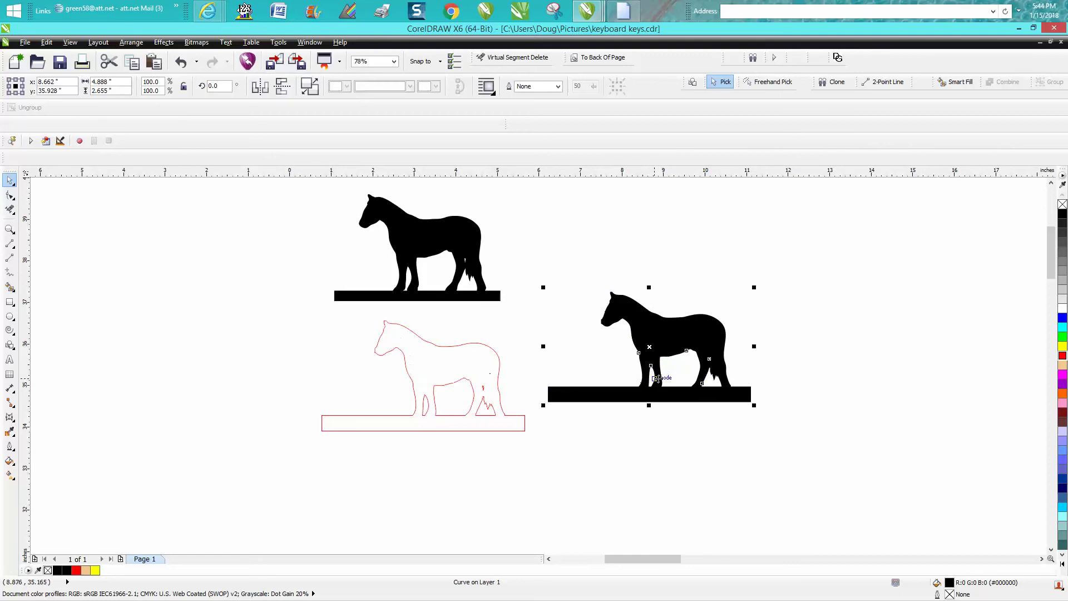
Step: Move the filled horse onto the page and centre it there, inside the large red circle
scroll(661, 380, "down", 3)
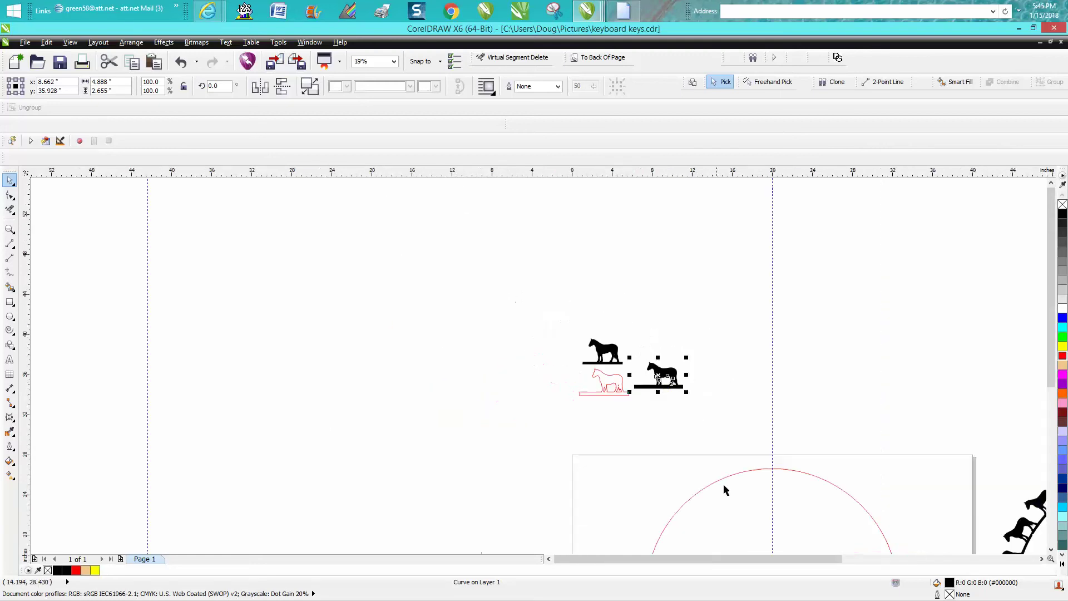
scroll(763, 474, "down", 2)
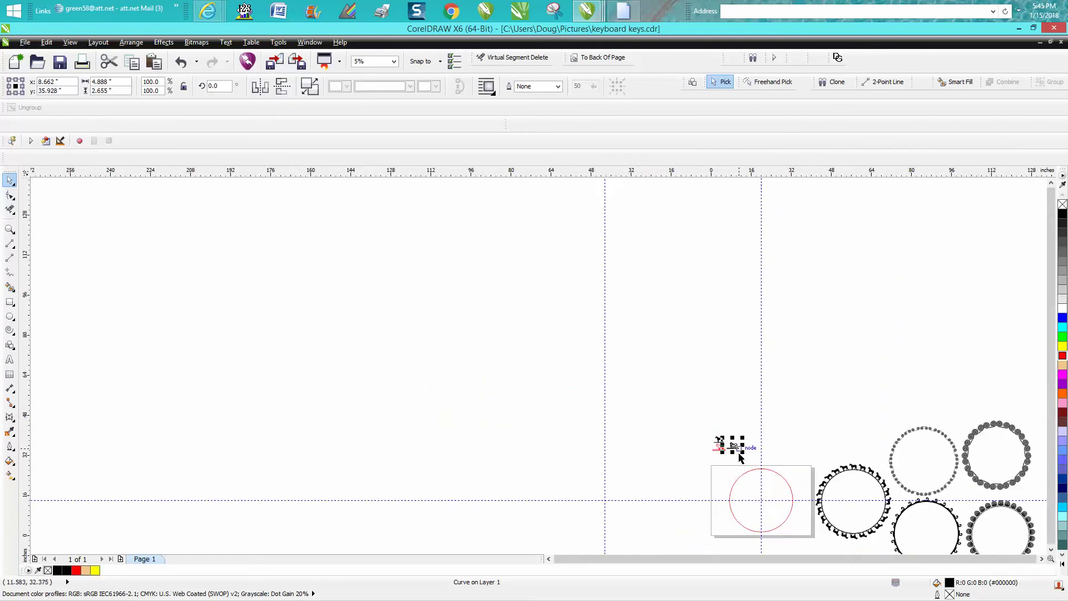
left_click(9, 228)
left_click_drag(719, 450, 824, 537)
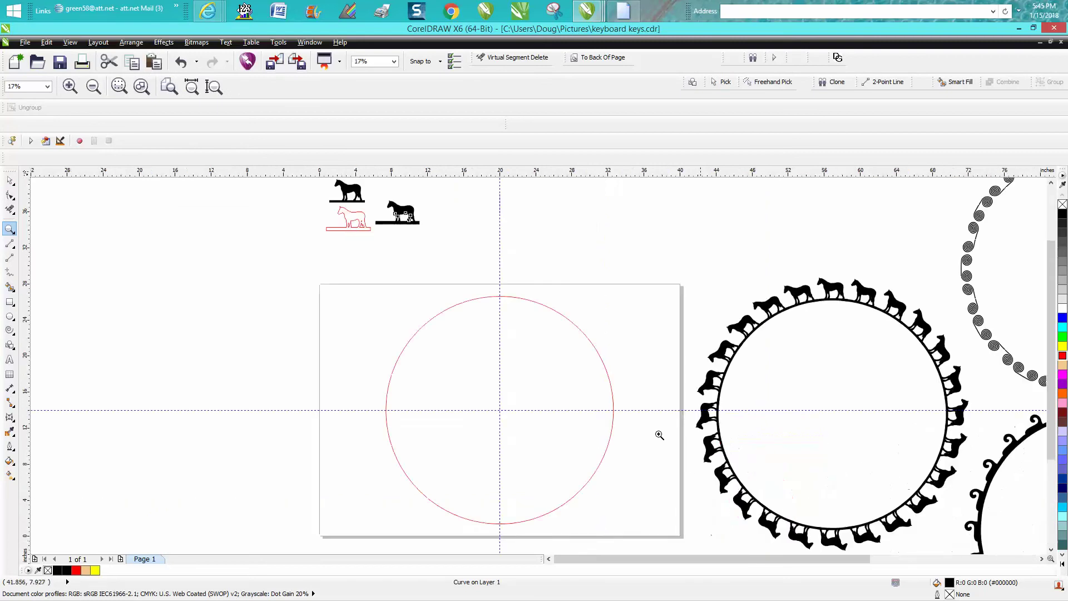
left_click(9, 181)
left_click_drag(404, 216, 464, 257)
key("p")
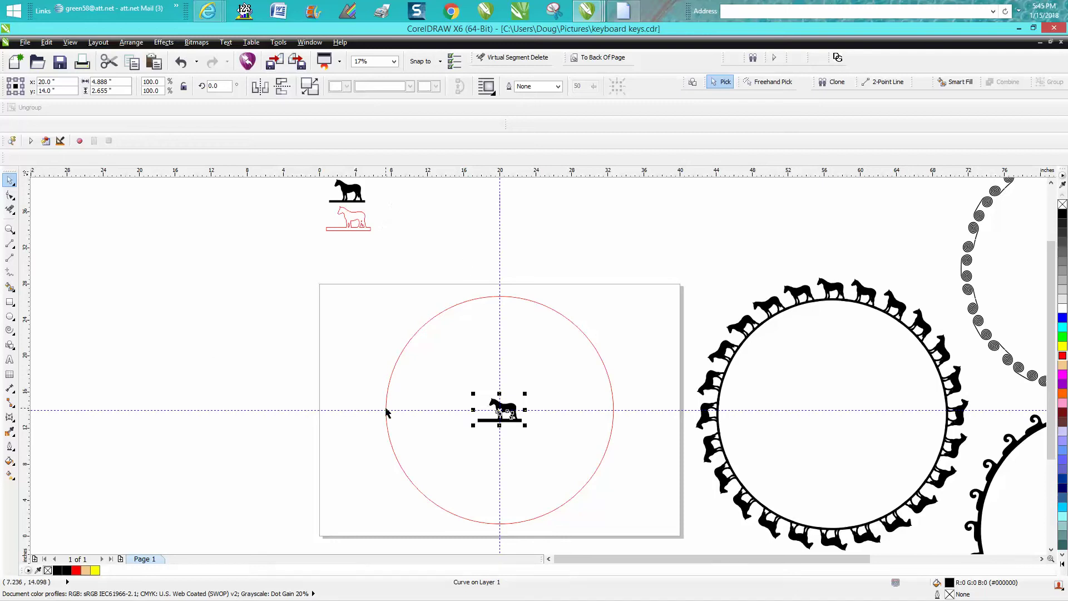
Step: Move the horse straight up along the vertical guideline to just above the red circle's top
left_click_drag(500, 419, 586, 339)
left_click(9, 228)
key("space")
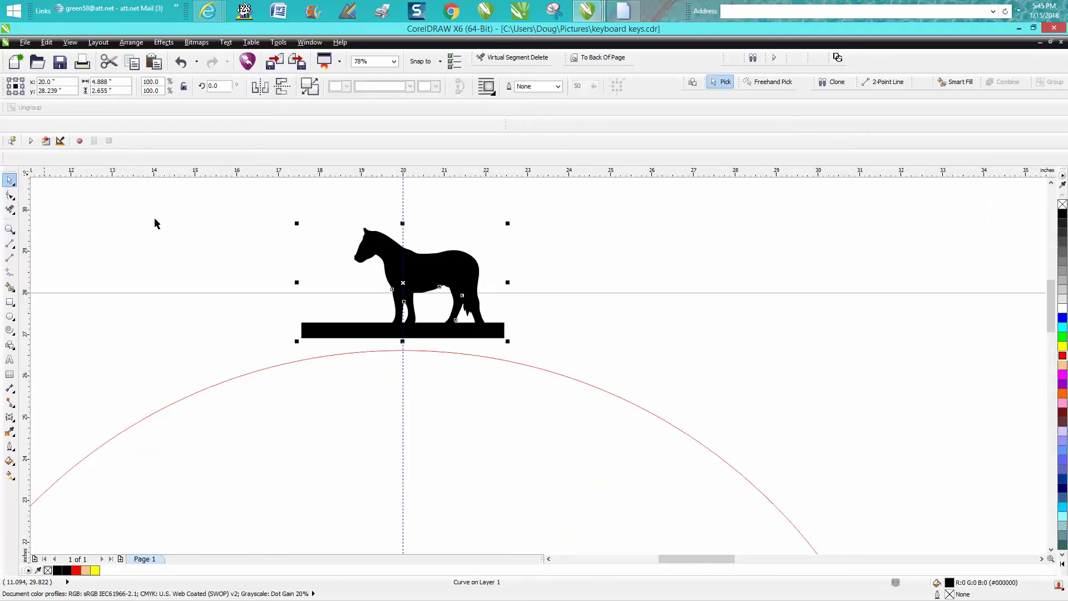
Step: Set the nudge distance to .001 inches and lower the horse to about y 27.99 inches, so its bar nearly touches the circle
left_click_drag(278, 86, 241, 92)
type(".001")
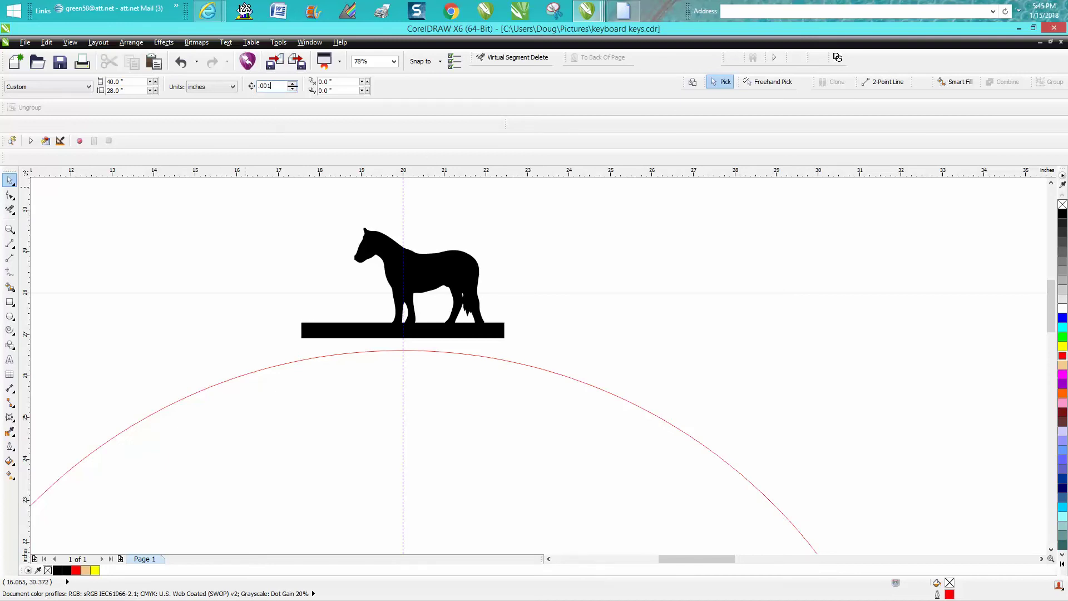
left_click(438, 279)
key("Down")
key("Down")
key("Down")
key("Down")
key("Down")
key("Down")
left_click_drag(404, 285, 405, 291)
key("Down")
key("Down")
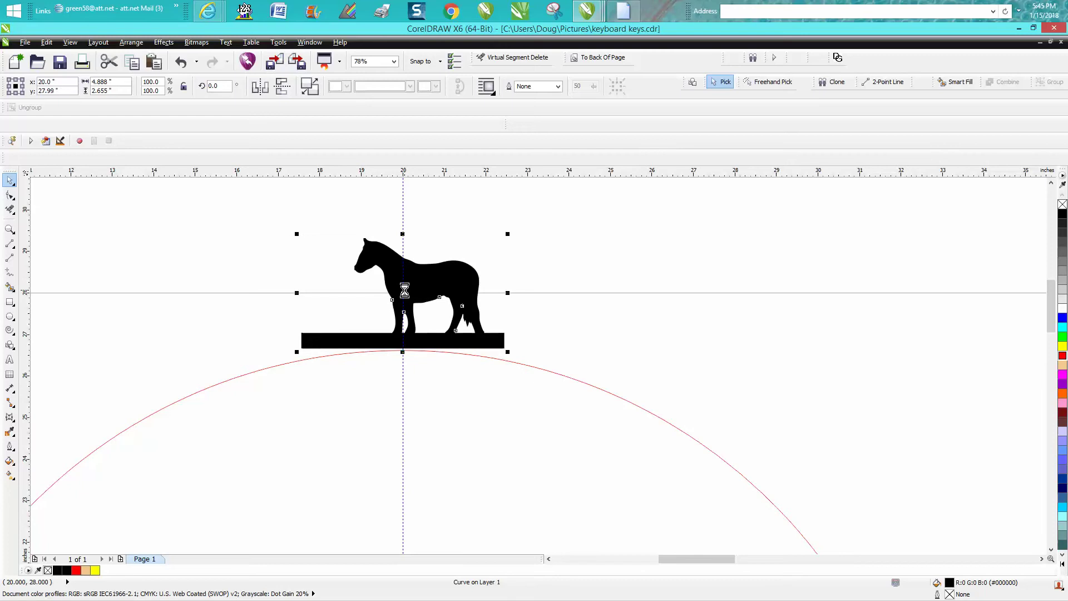
Step: Apply an envelope to the filled horse and bar, and delete the envelope's mid-side nodes so only the corner nodes are left
left_click(381, 388)
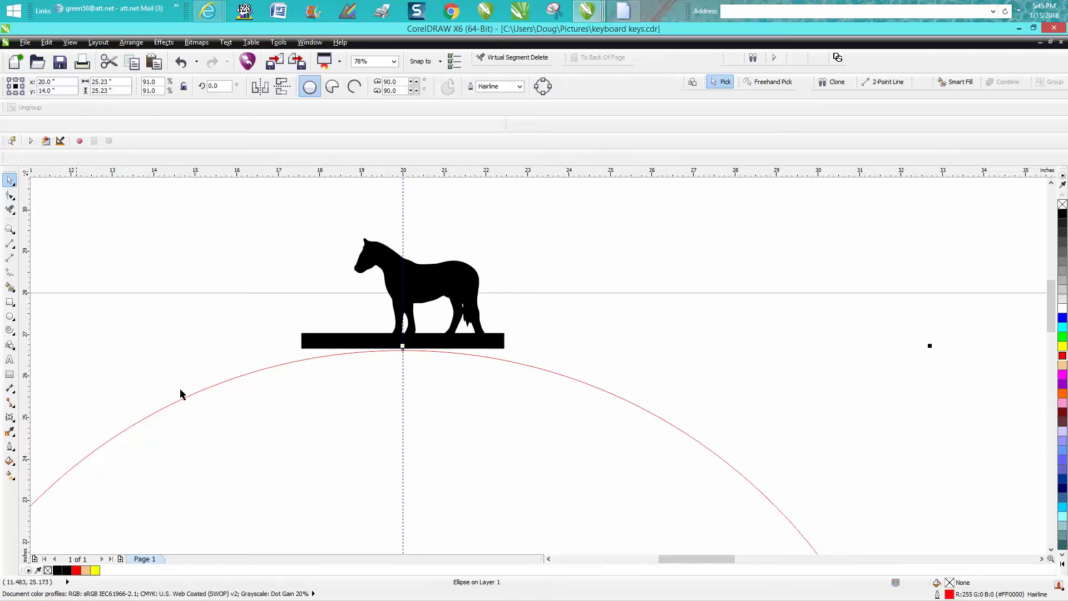
left_click(431, 290)
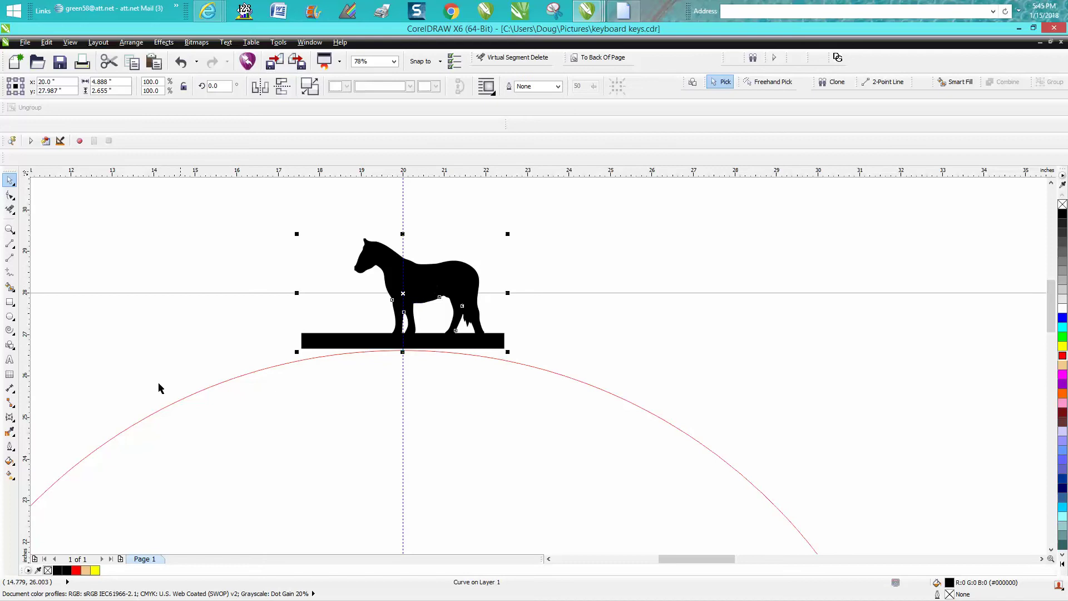
left_click(10, 418)
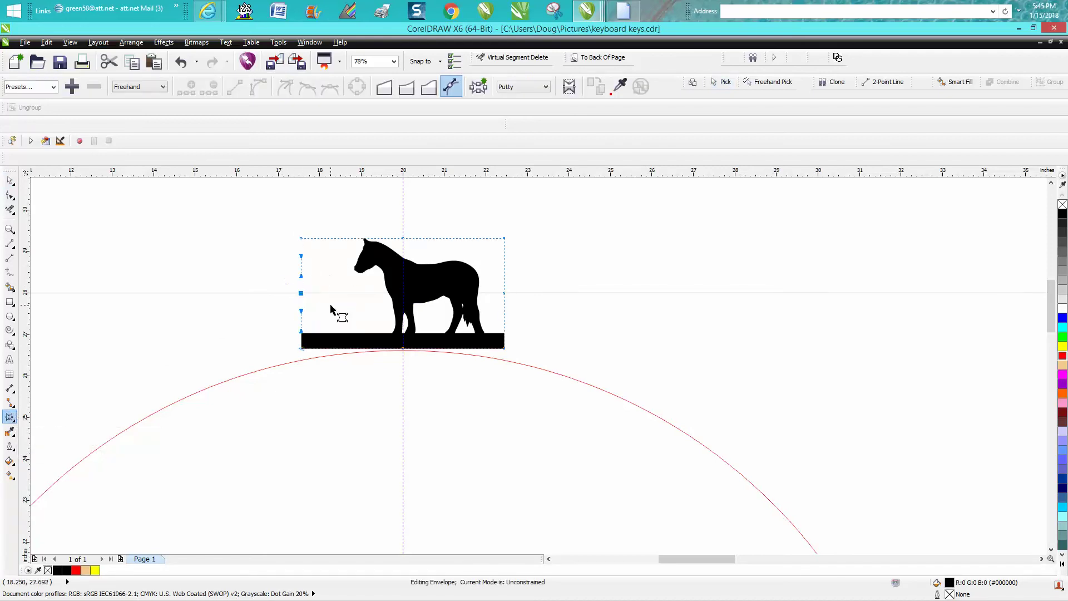
left_click(445, 355)
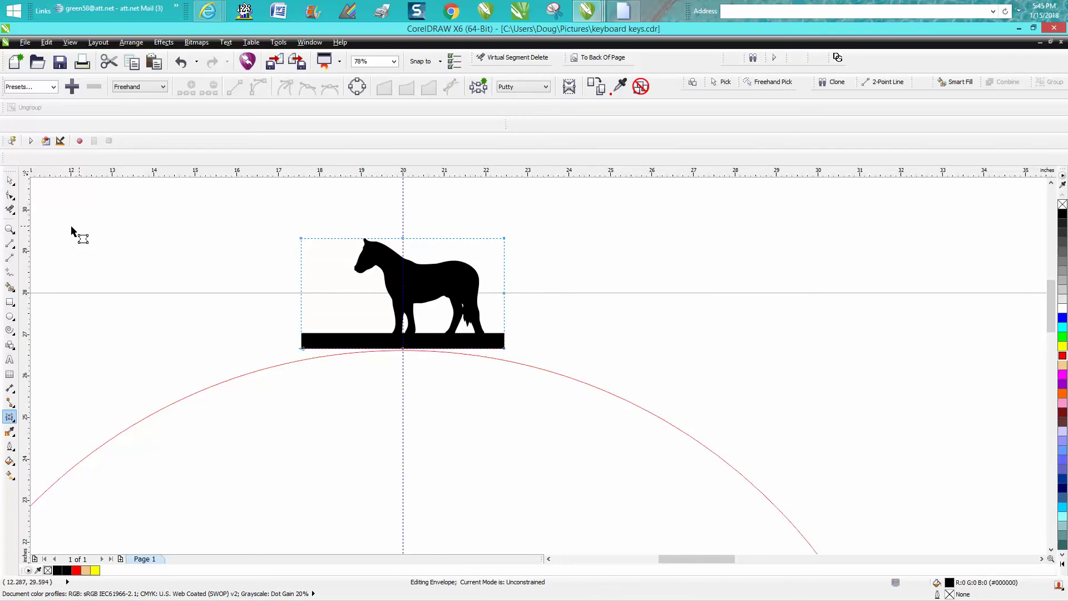
left_click(10, 229)
left_click_drag(269, 220, 554, 398)
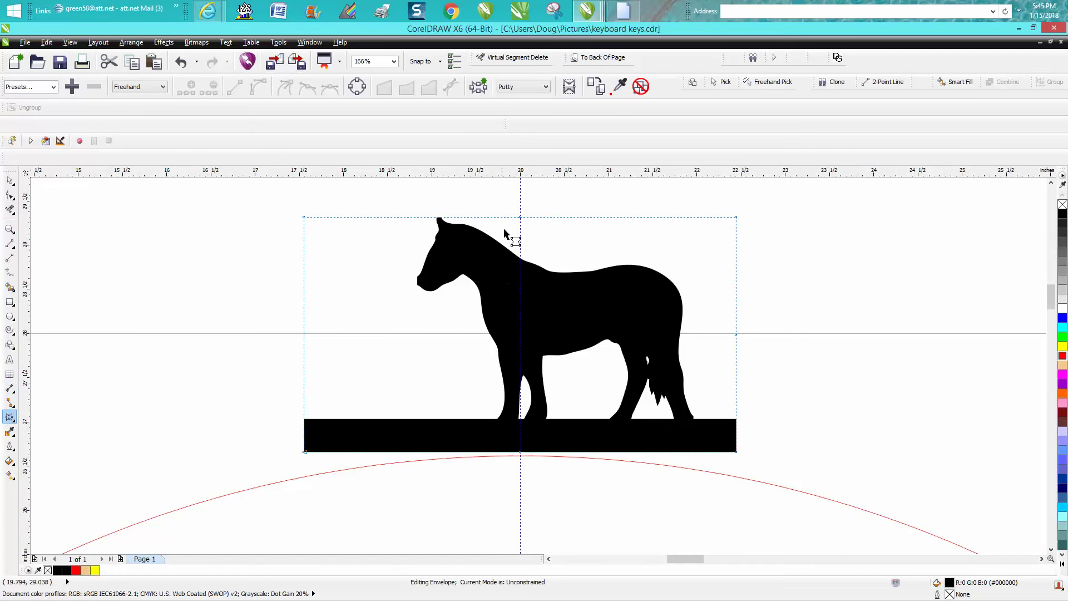
left_click(539, 217)
left_click_drag(766, 354, 756, 358)
mouse_move(537, 467)
left_mouse_down()
mouse_move(543, 451)
mouse_move(551, 459)
left_mouse_up()
Step: Lower the envelope's two bottom corners onto the red circle and bend the bottom edge's middle up to meet the arc
left_click_drag(306, 451, 305, 477)
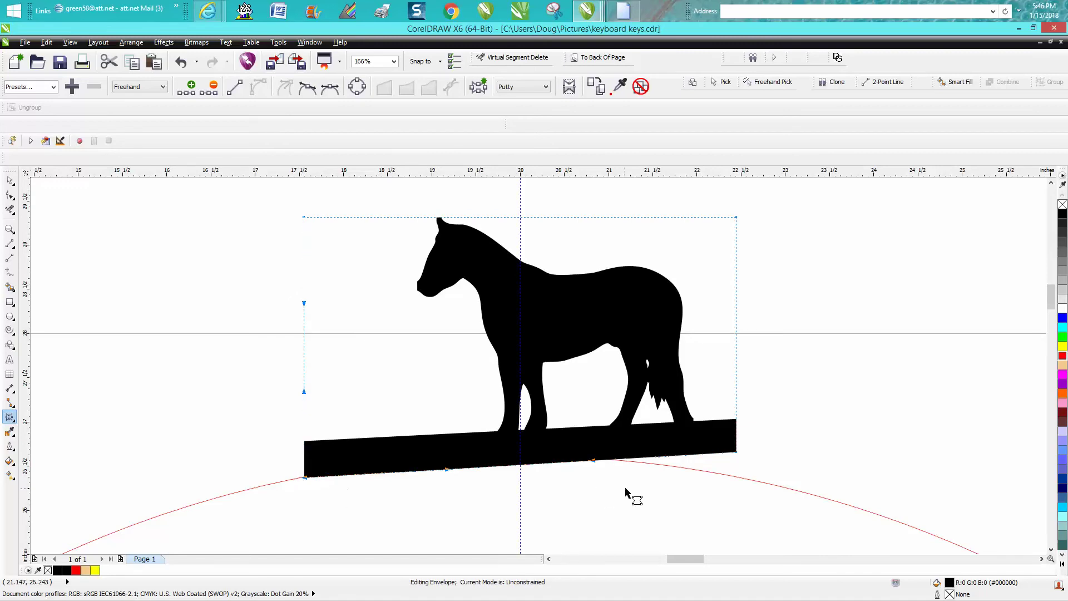
left_click_drag(737, 451, 737, 477)
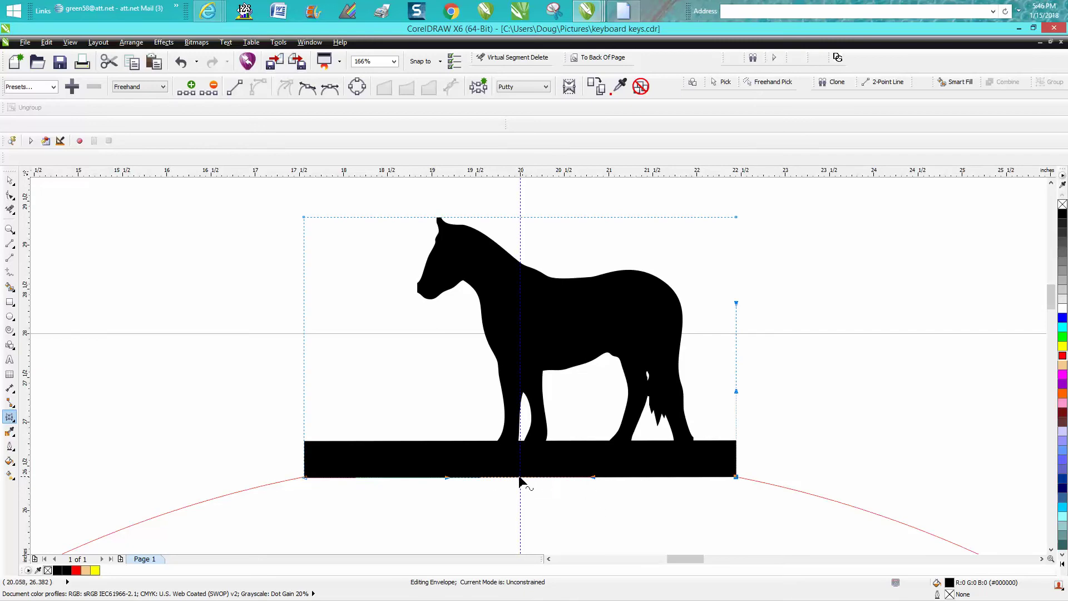
left_click_drag(519, 477, 520, 456)
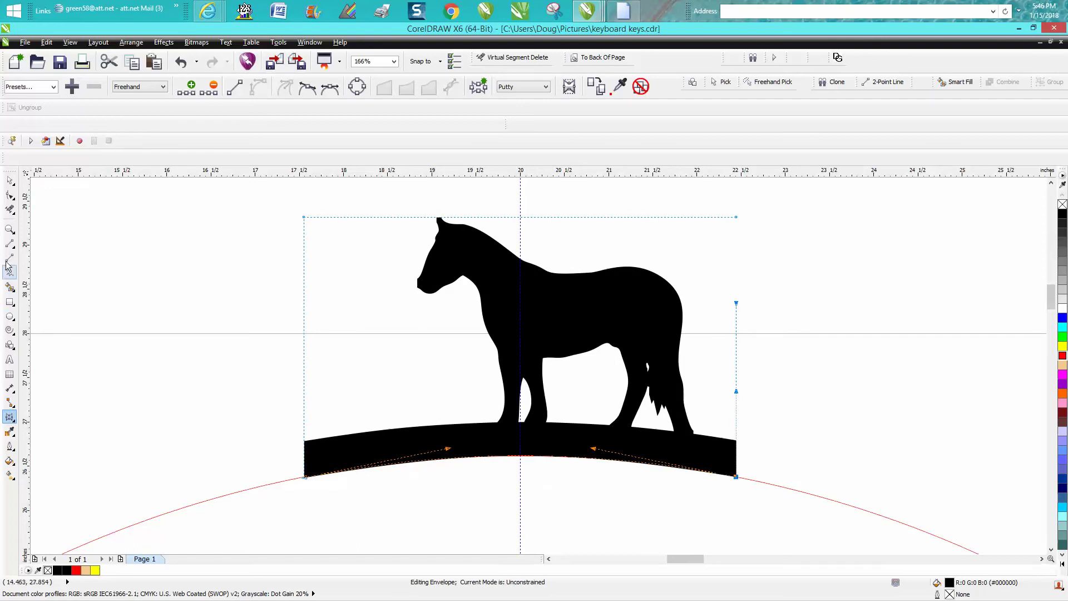
Step: Adjust the left and right curve handles of the envelope's bottom edge so the bar's underside follows the red circle more closely
left_click(10, 228)
left_click_drag(331, 403, 624, 506)
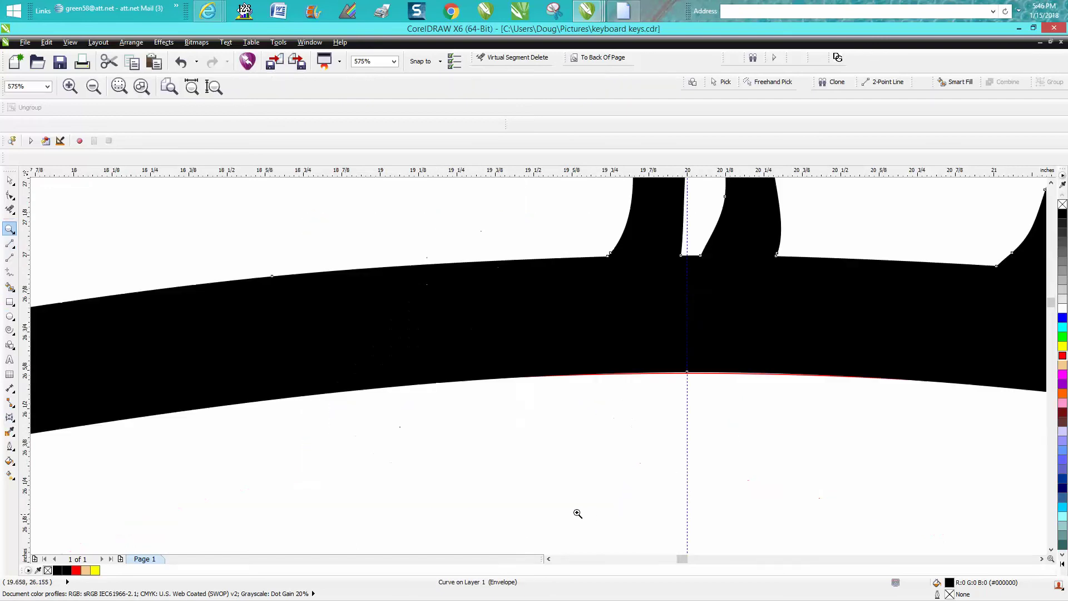
right_click(594, 408)
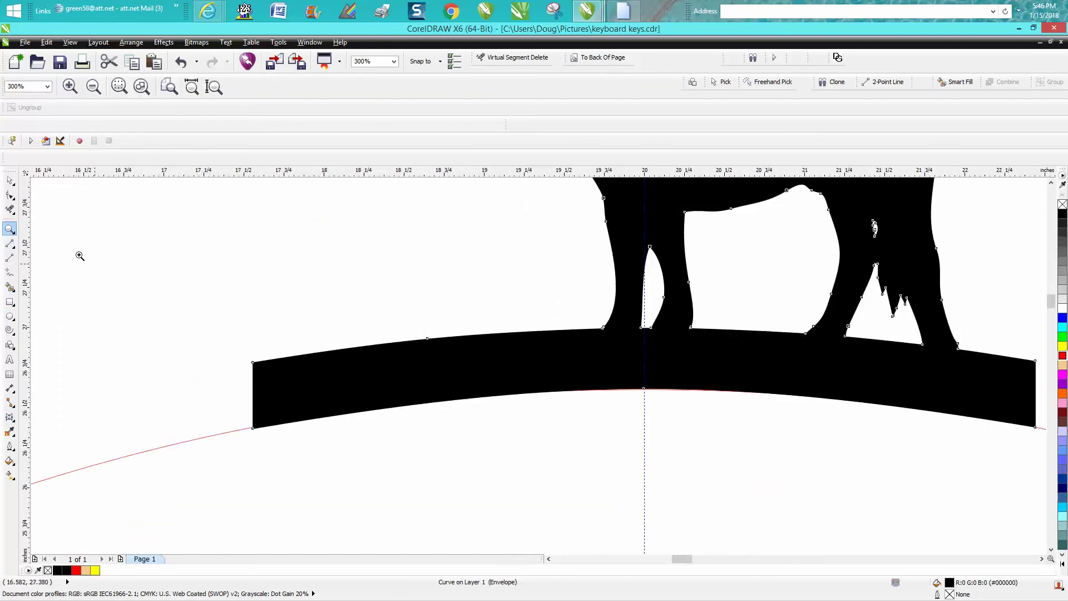
left_click(9, 417)
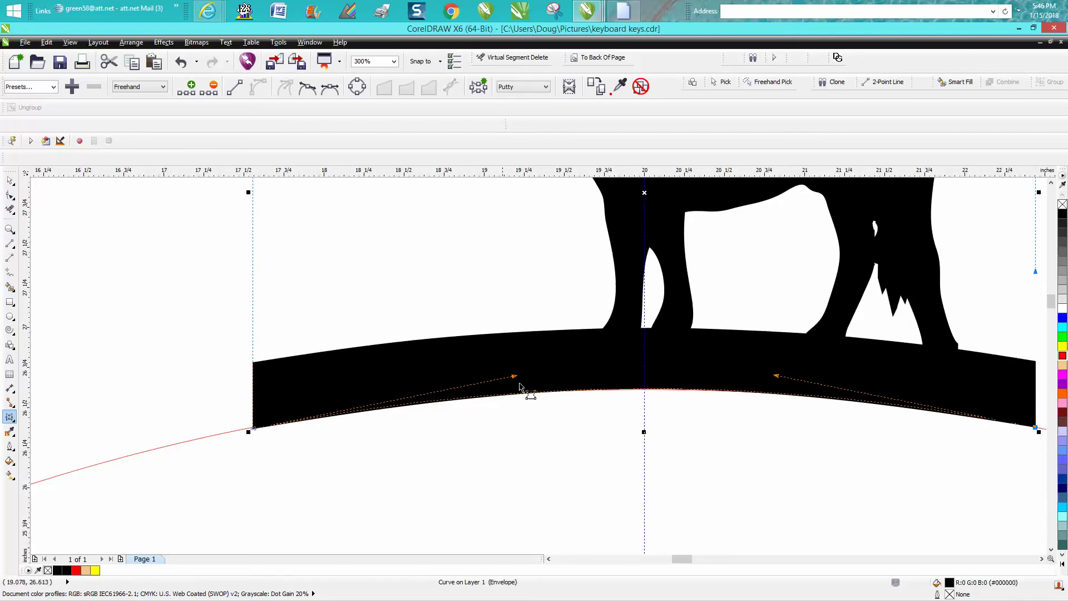
left_click_drag(513, 376, 511, 375)
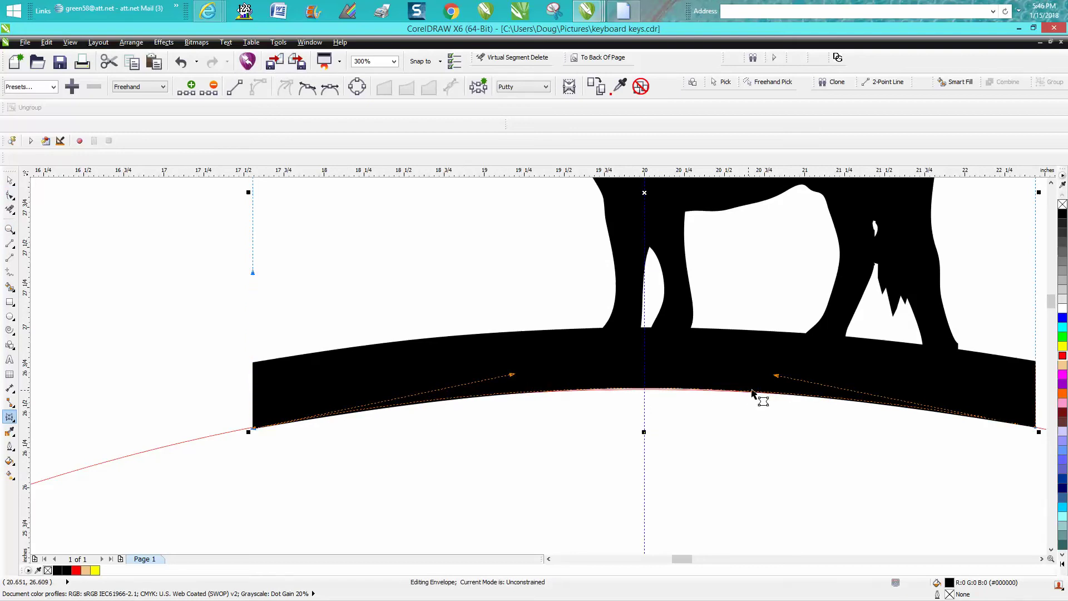
left_click_drag(776, 378, 782, 376)
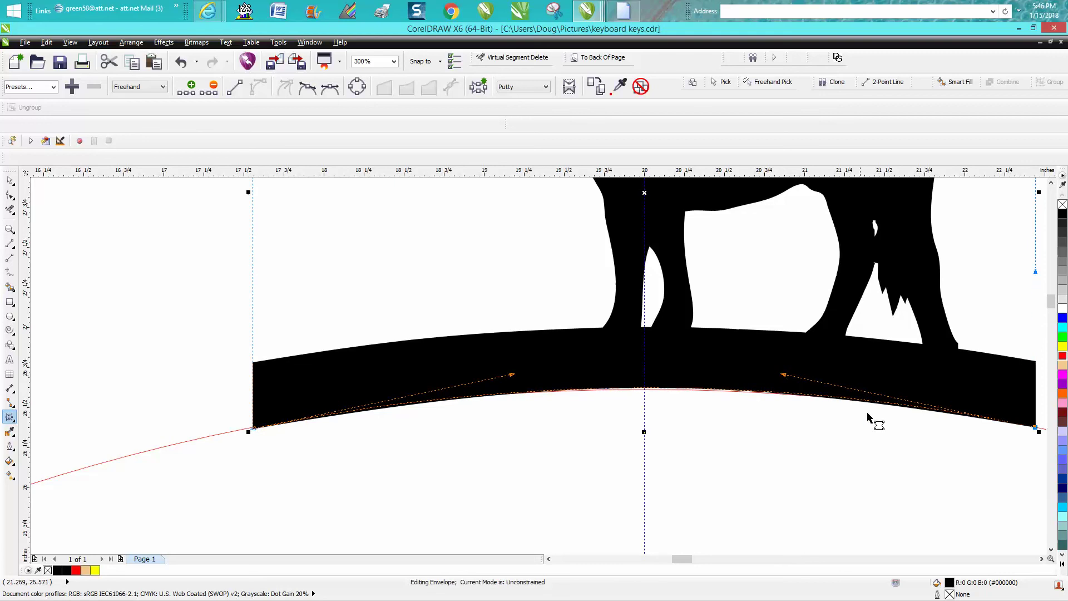
Step: Fine-tune the bottom-right corner node's curve handle, refining the bar's right half against the circle
left_click_drag(786, 375, 814, 381)
left_click(1035, 426)
left_click(812, 379)
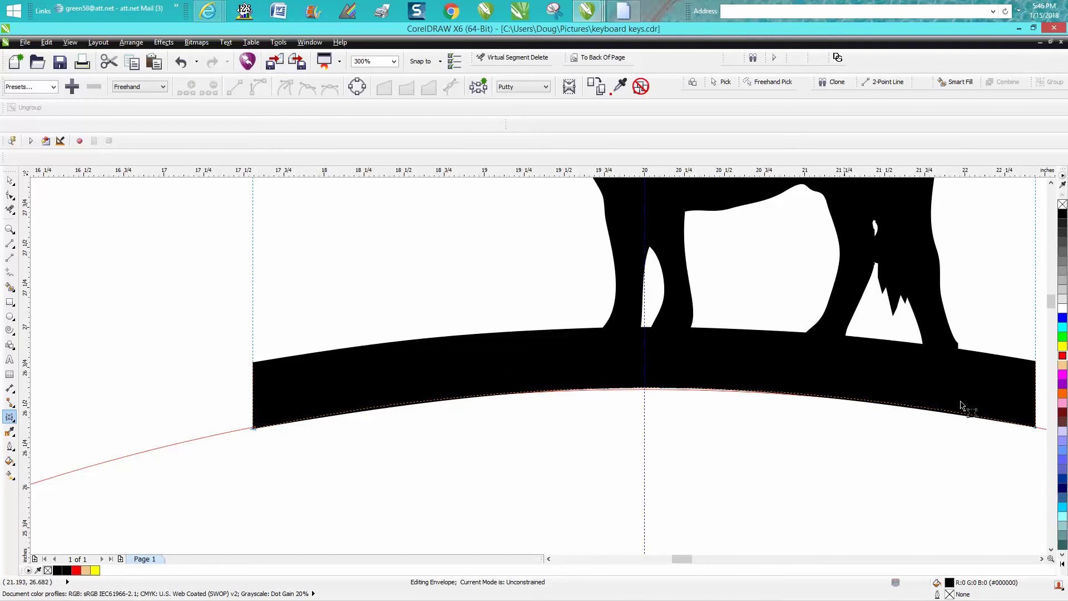
left_click(1035, 426)
left_click_drag(793, 379, 818, 382)
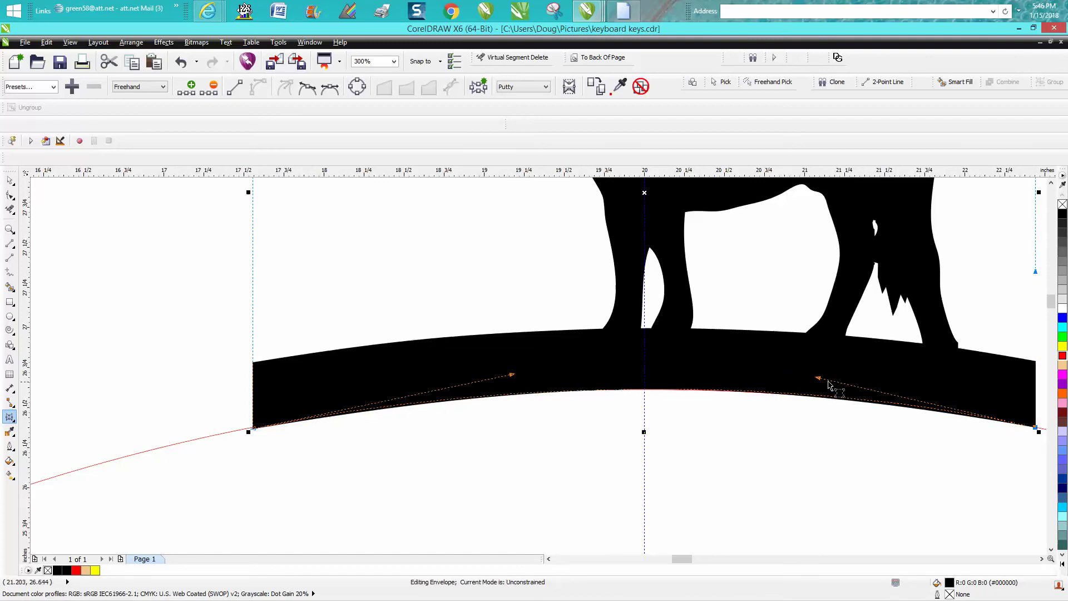
left_click(822, 383)
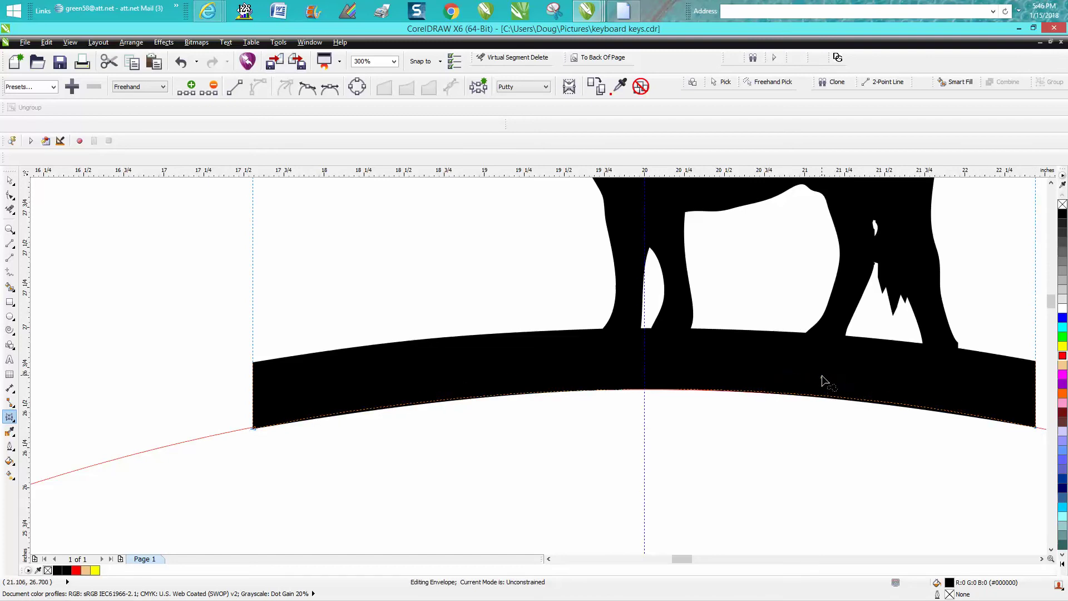
left_click(1036, 428)
left_click_drag(821, 378, 824, 372)
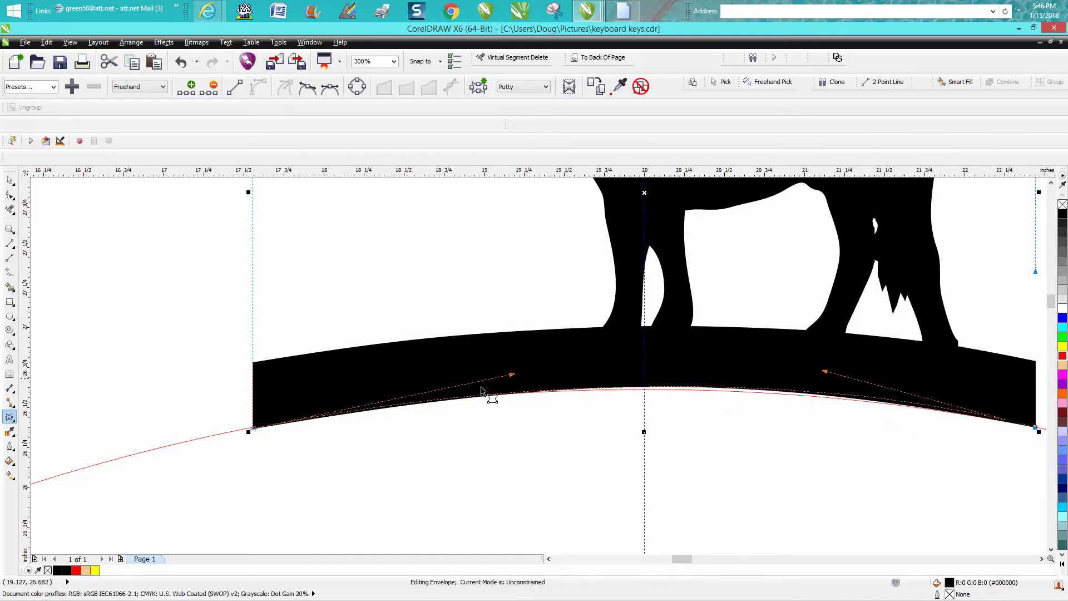
Step: Move the envelope's bottom-left corner node up so it sits exactly on the red circle
left_click(9, 228)
left_click_drag(185, 374, 563, 461)
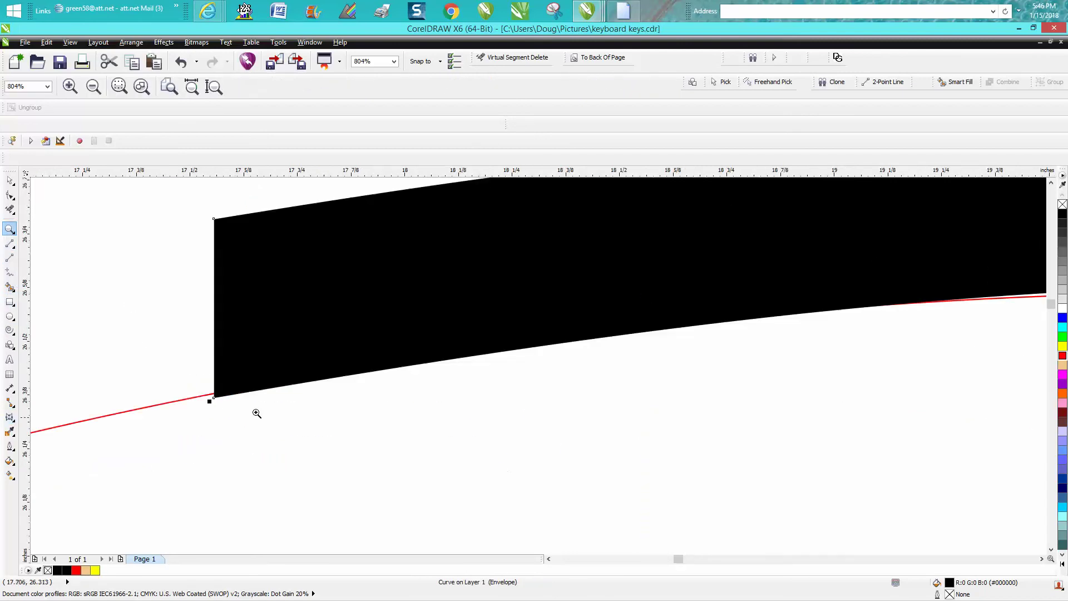
left_click(10, 196)
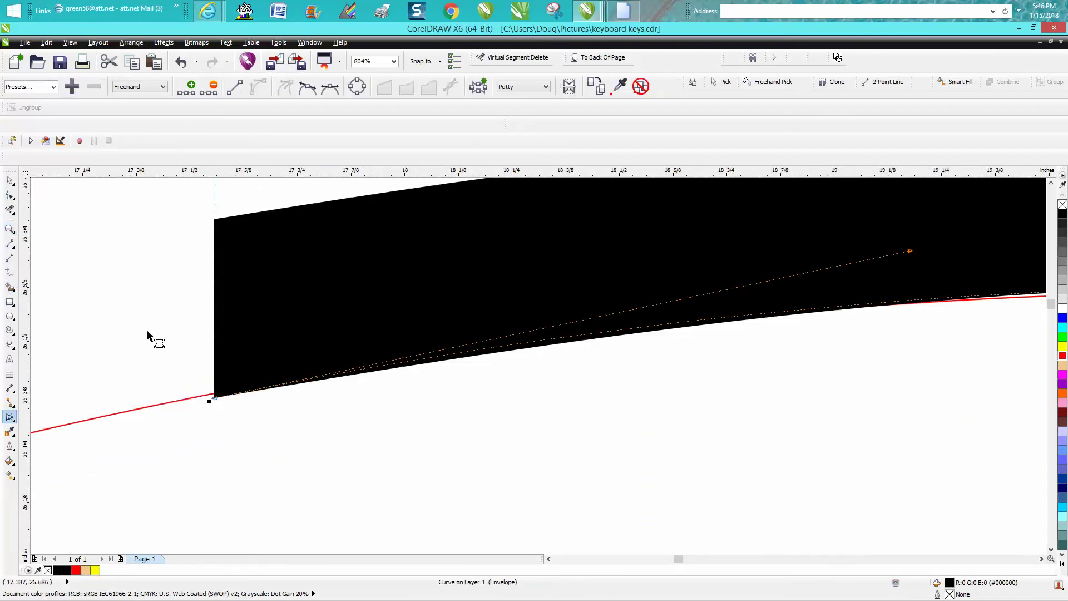
left_click_drag(216, 403, 216, 399)
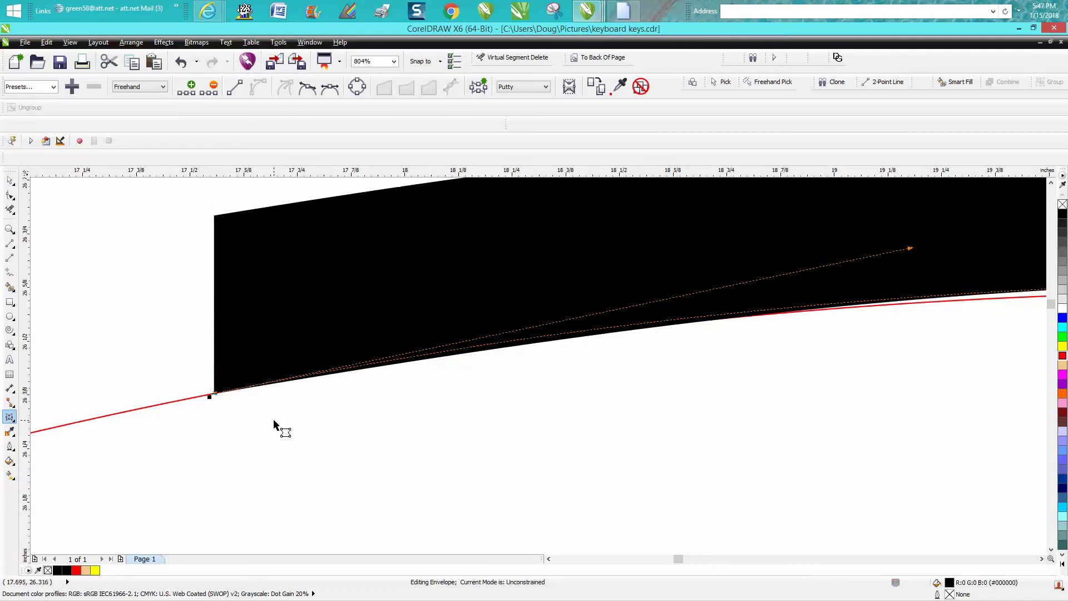
Step: Pull the middle of the envelope's bottom edge down onto the red circle at the vertical guideline
scroll(770, 368, "down", 3)
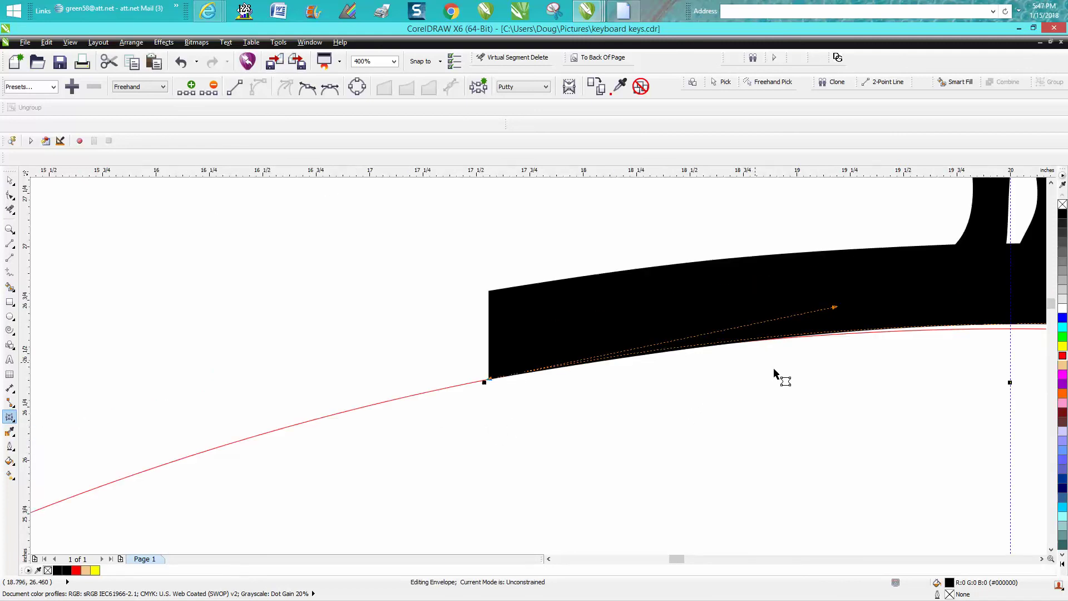
scroll(831, 363, "down", 1)
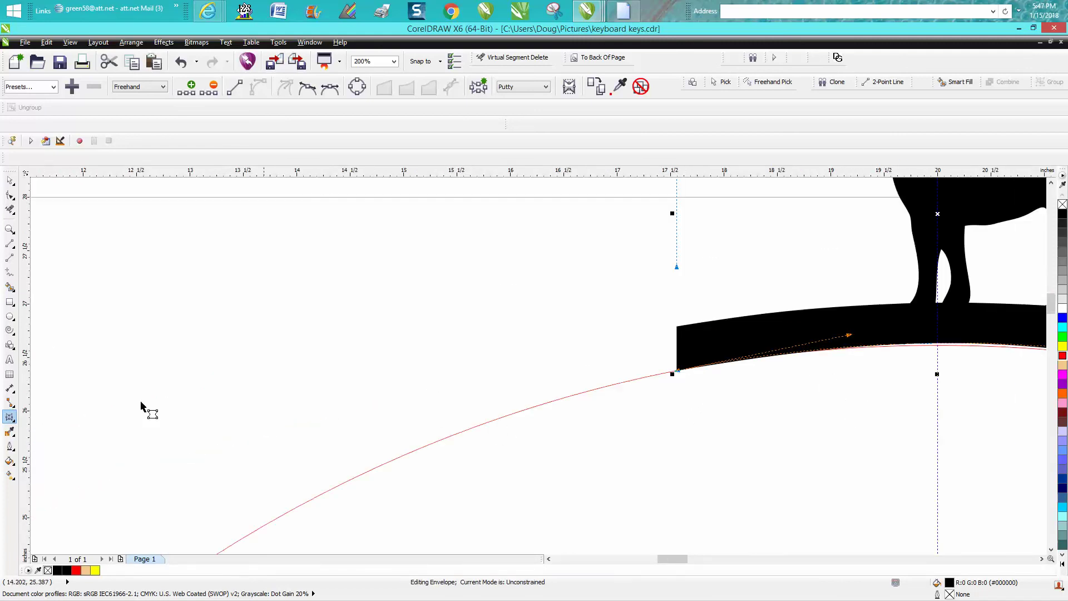
left_click(11, 229)
left_click_drag(889, 316, 991, 383)
left_click(11, 199)
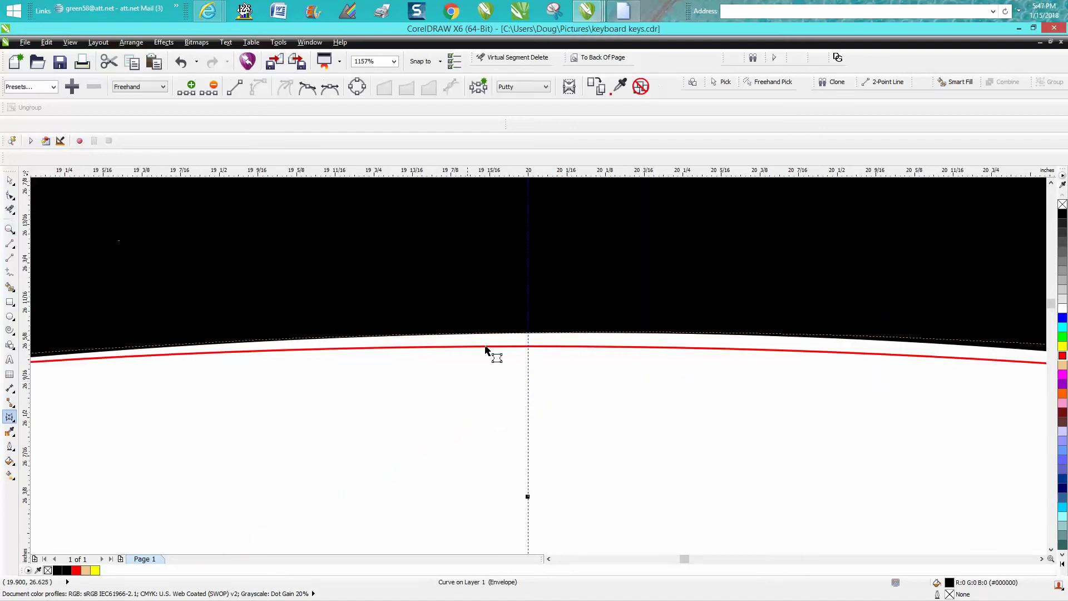
left_click_drag(530, 335, 532, 349)
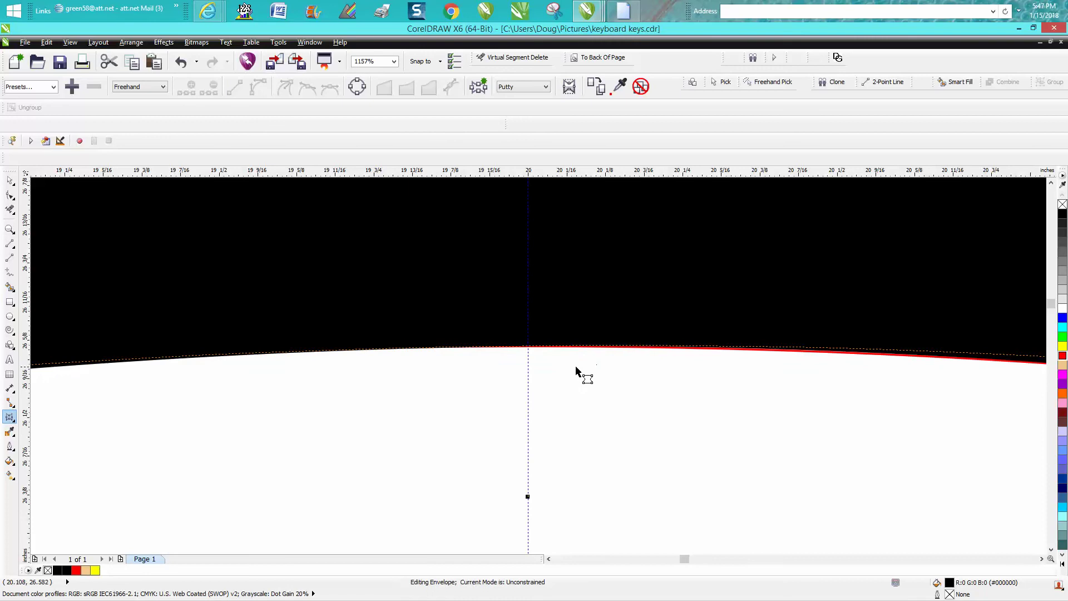
scroll(546, 372, "down", 4)
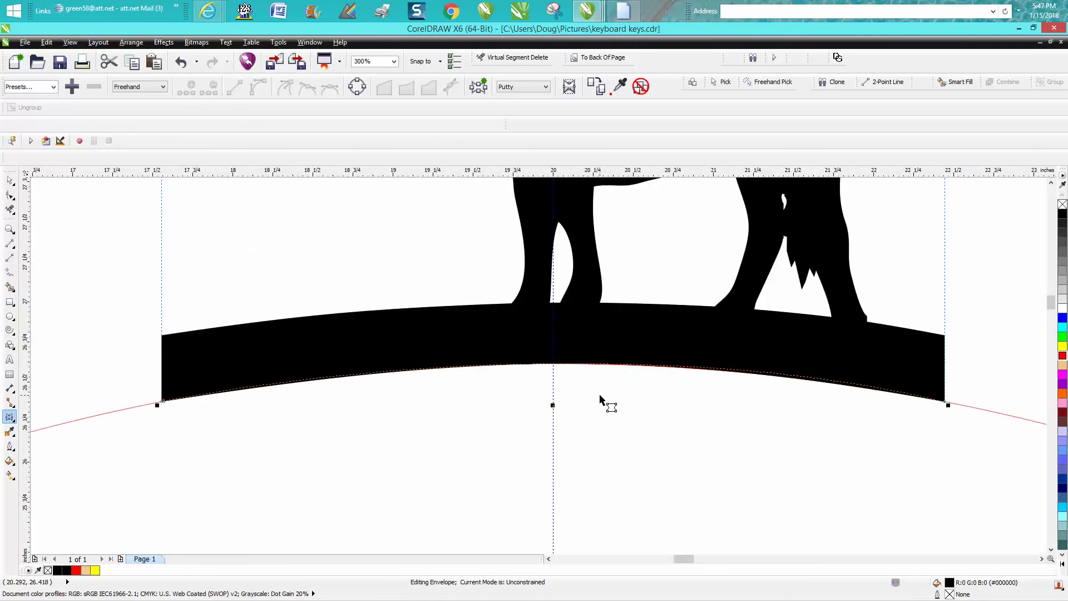
scroll(551, 412, "down", 2)
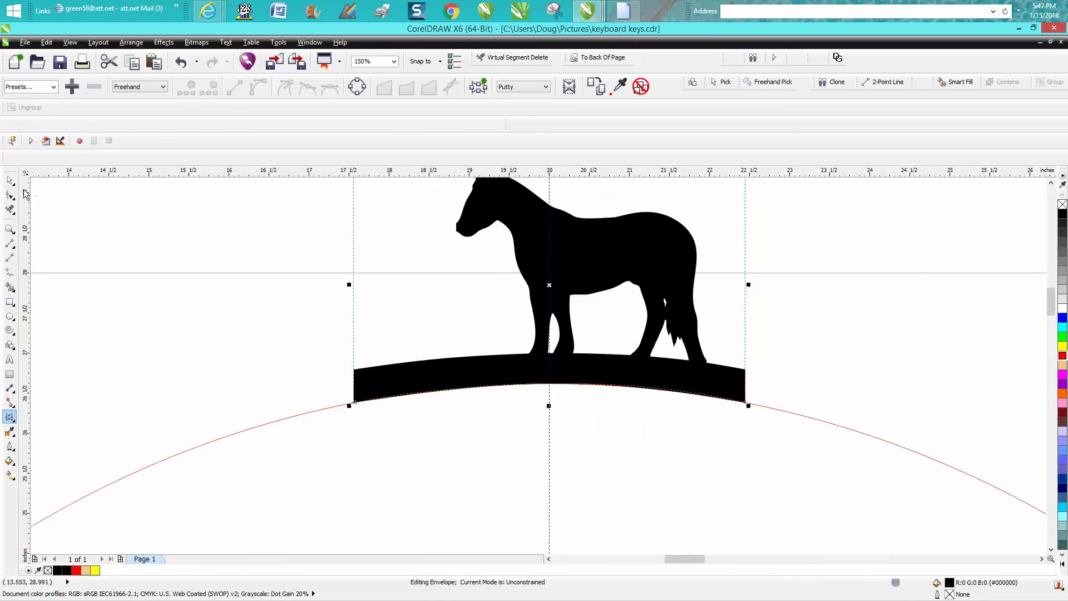
Step: Move the curved horse's centre of rotation to the red circle's centre, where the two guidelines cross
left_click(10, 180)
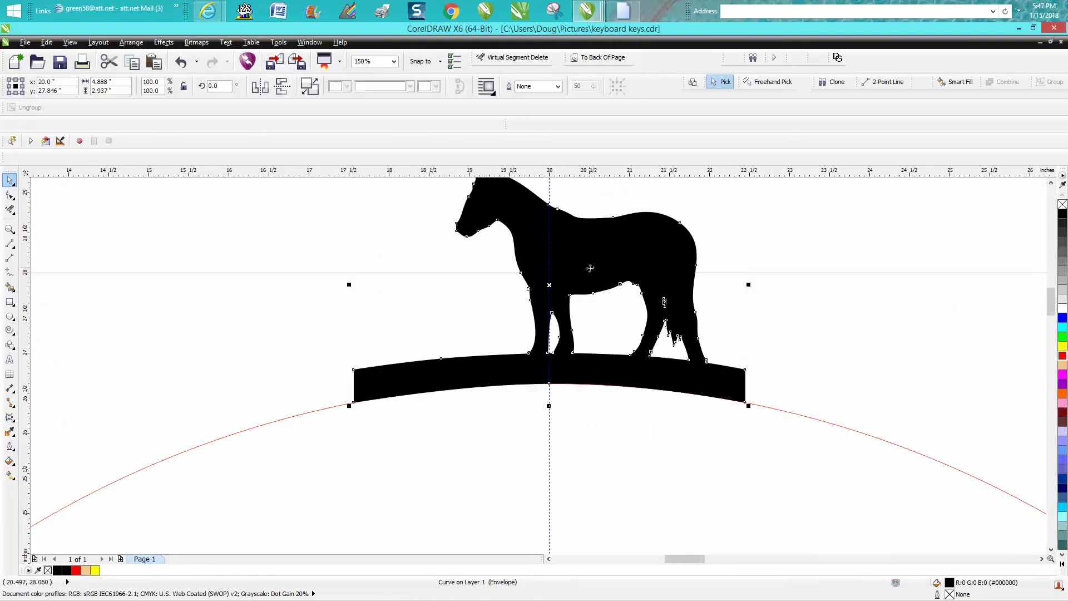
scroll(594, 272, "down", 2)
scroll(716, 272, "down", 2)
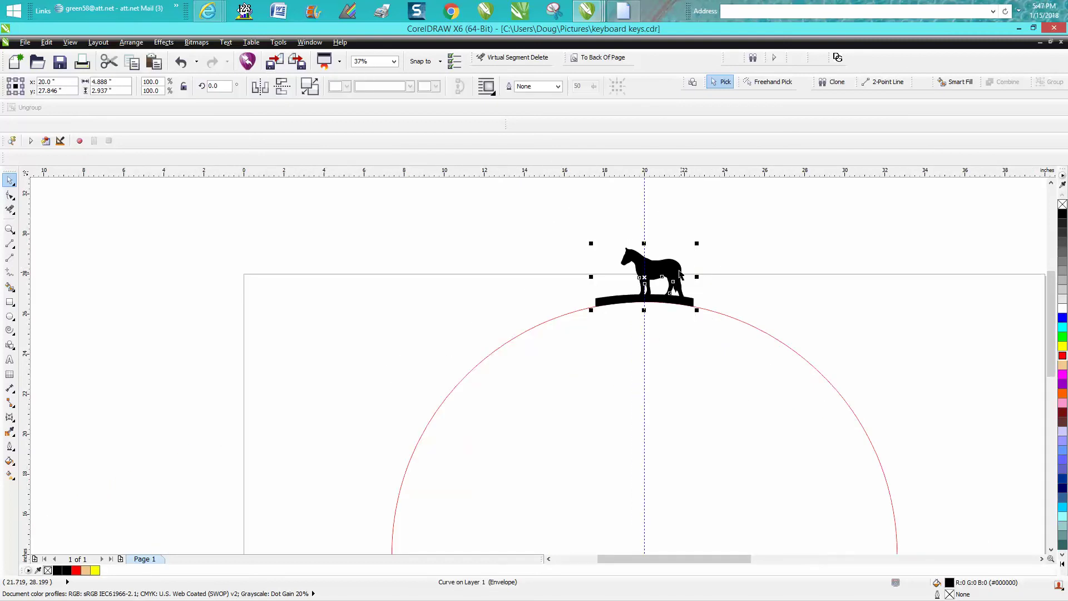
left_click(644, 277)
left_click_drag(645, 277, 645, 490)
left_click_drag(644, 429, 644, 428)
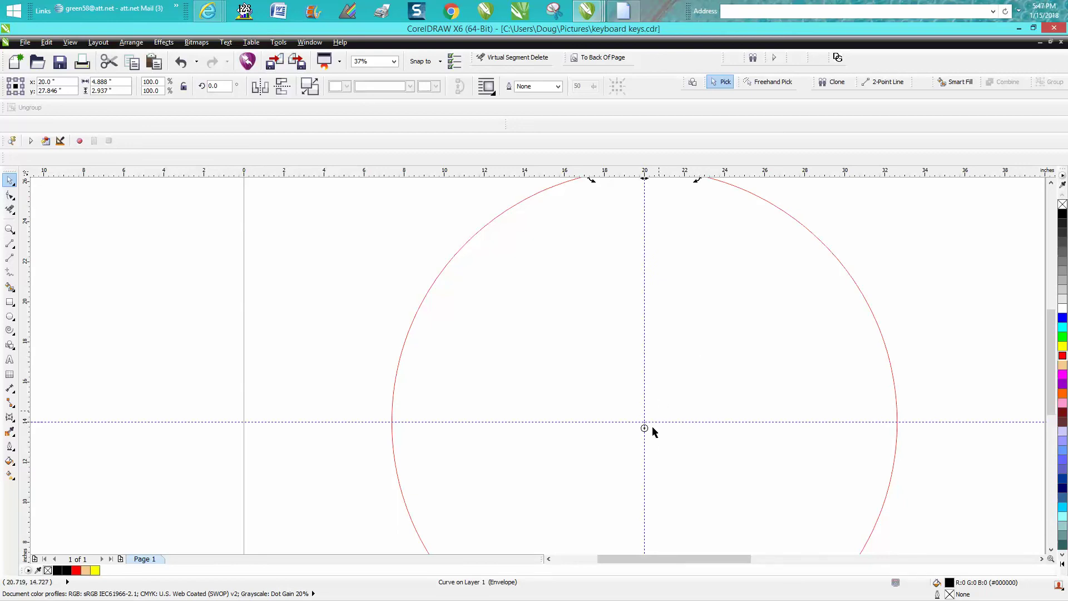
scroll(649, 429, "down", 2)
left_click(685, 248)
left_click(656, 284)
left_click(658, 284)
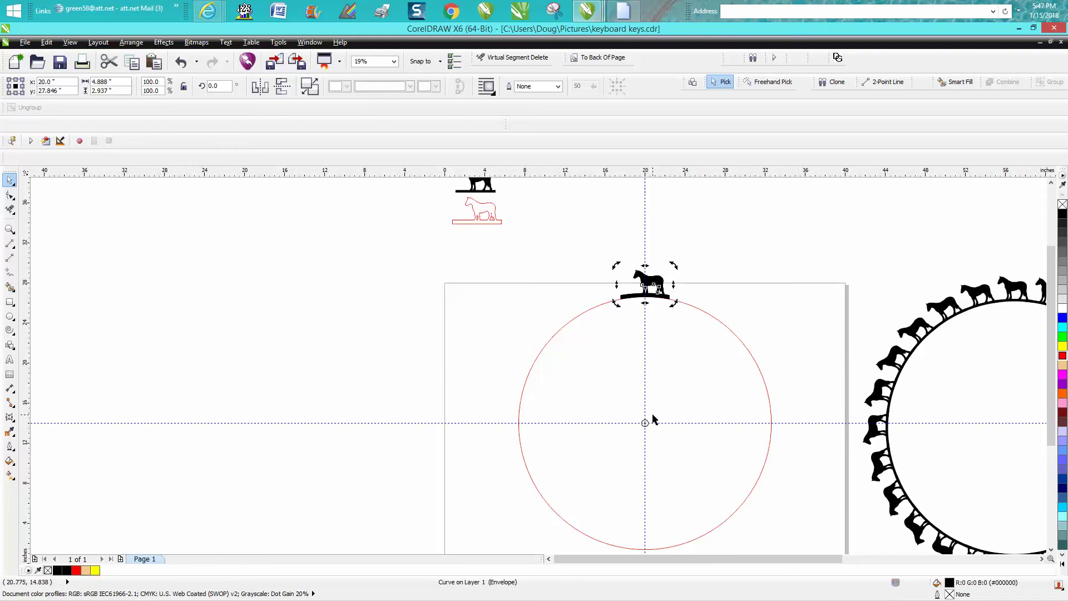
Step: Create a copy of the horse rotated counterclockwise around the circle's centre, and set its rotation angle to 18 degrees
left_click(10, 228)
left_click_drag(592, 263, 707, 449)
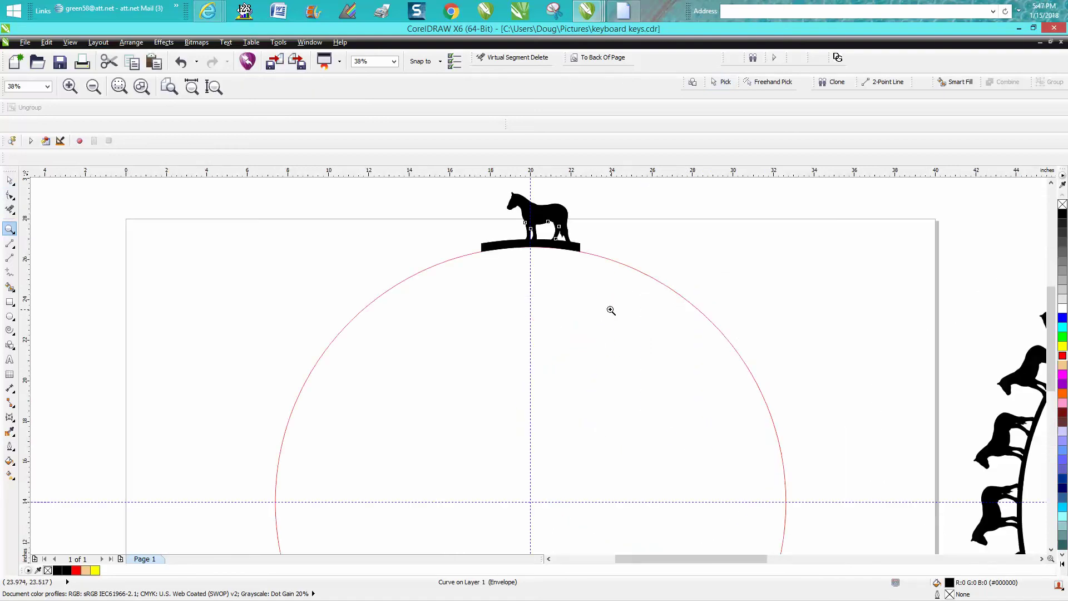
left_click(9, 180)
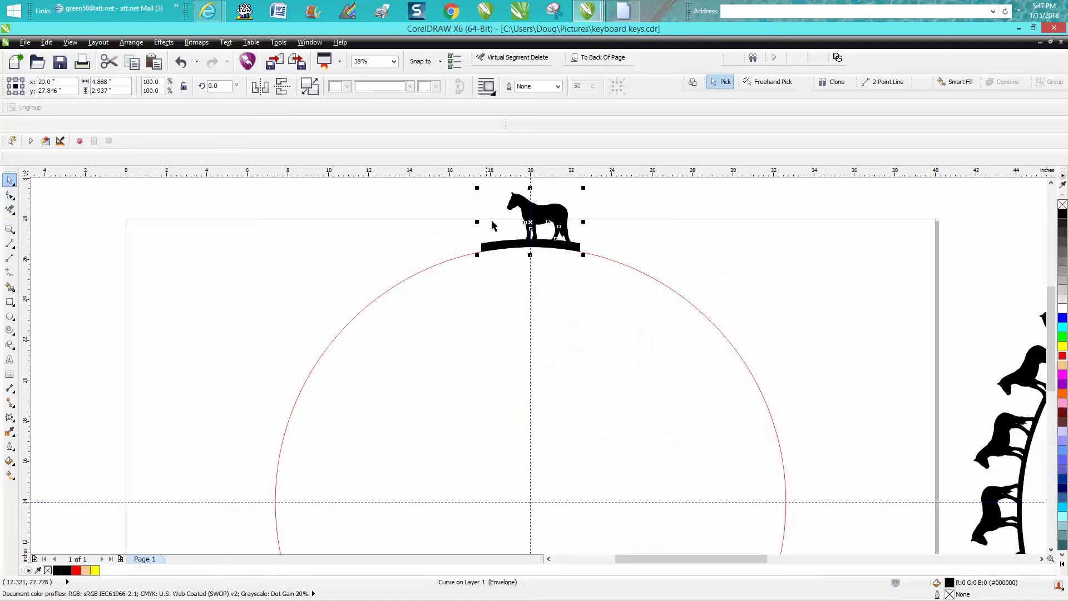
left_click(539, 223)
left_click_drag(585, 188, 497, 200)
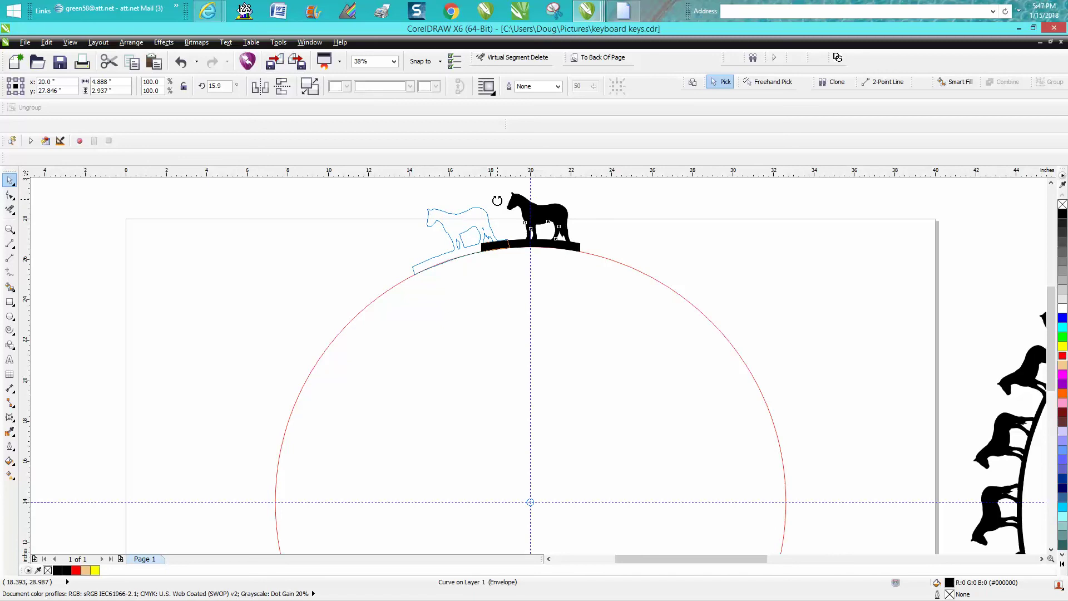
left_click_drag(496, 201, 483, 205)
double_click(212, 89)
type("18")
key("Return")
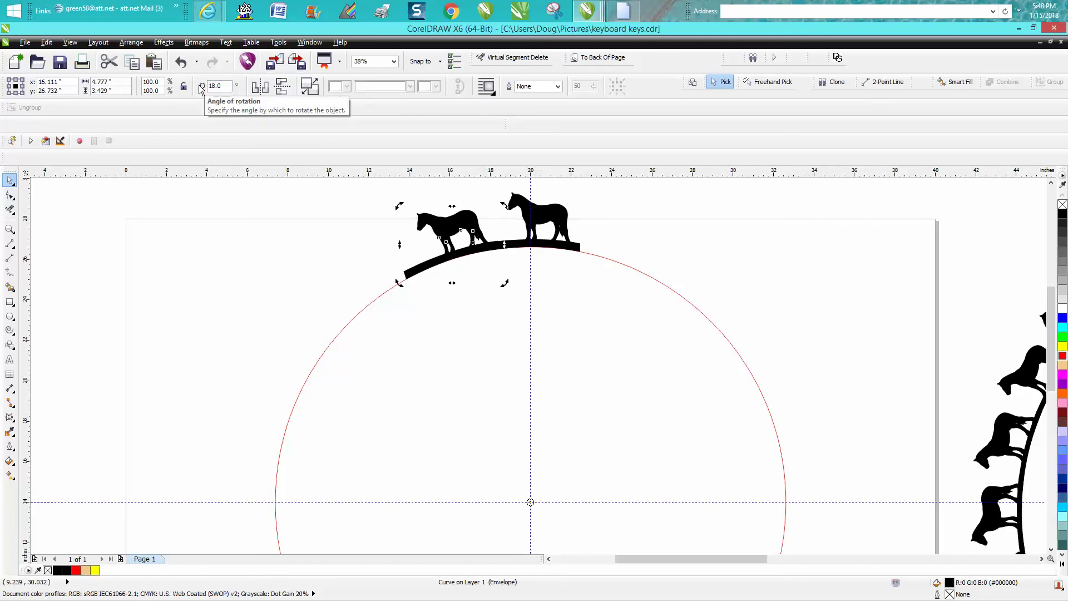
Step: Add another copy of the horse around the circle's centre with a rotation angle of 36 degrees
left_click(461, 271)
left_click_drag(228, 88, 195, 86)
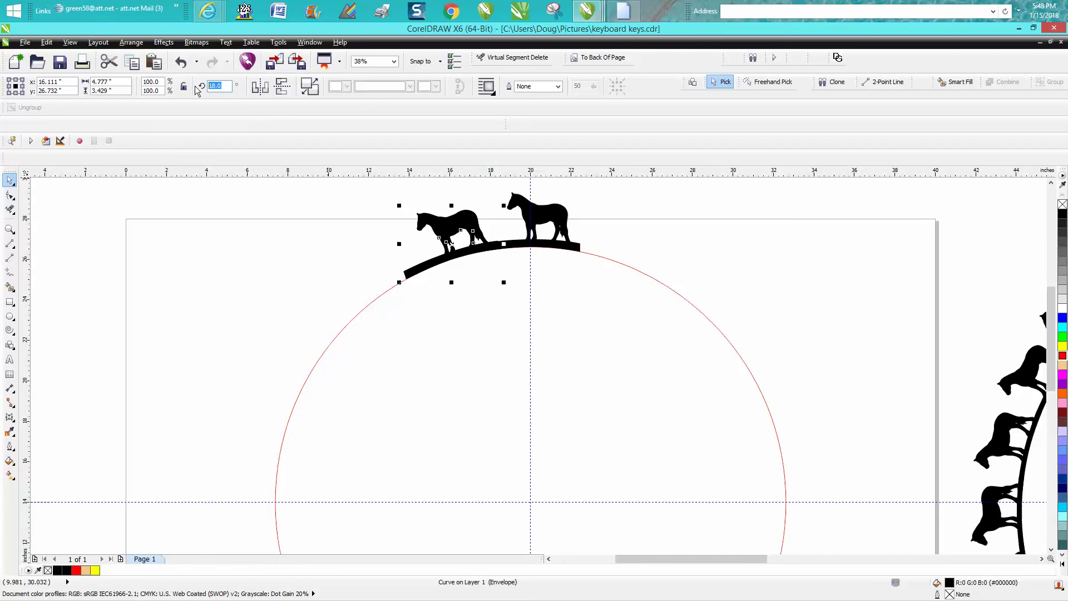
type("36")
key("Return")
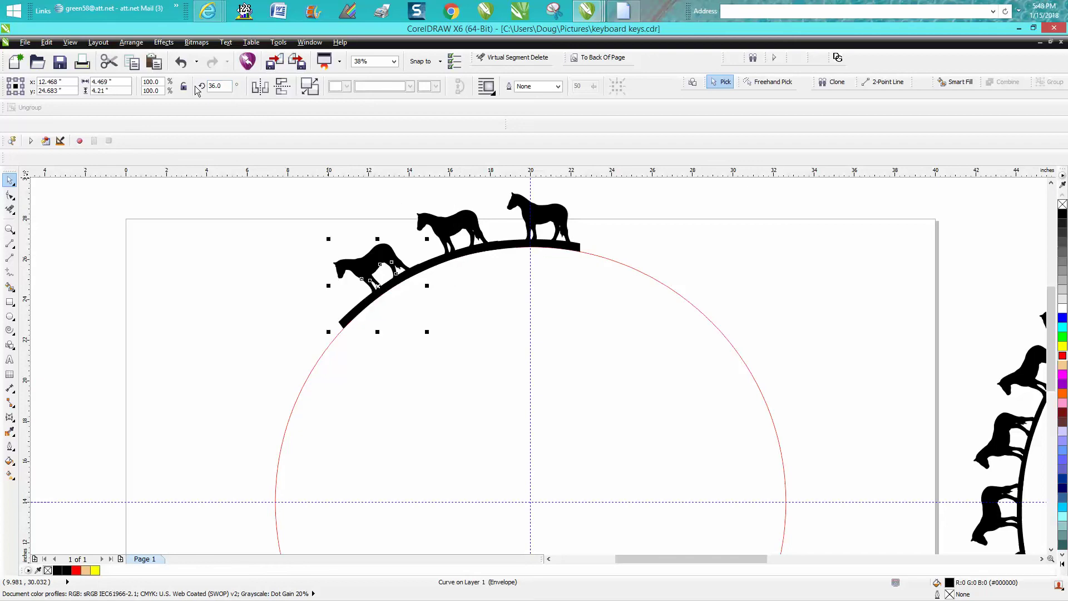
Step: Repeat the rotated horse copies counterclockwise at 18-degree intervals until they fill the whole circle
key("ctrl+r")
key("ctrl+r")
key("ctrl+r")
key("ctrl+r")
key("ctrl+r")
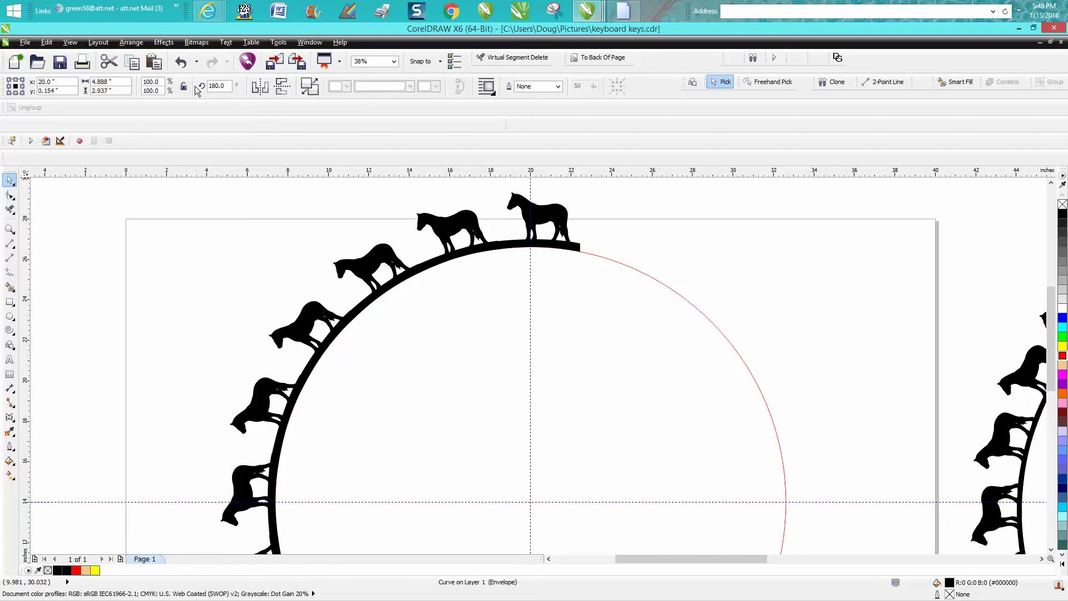
key("ctrl+r")
key("ctrl+r")
key("ctrl+r")
key("ctrl+r")
key("ctrl+r")
key("ctrl+r")
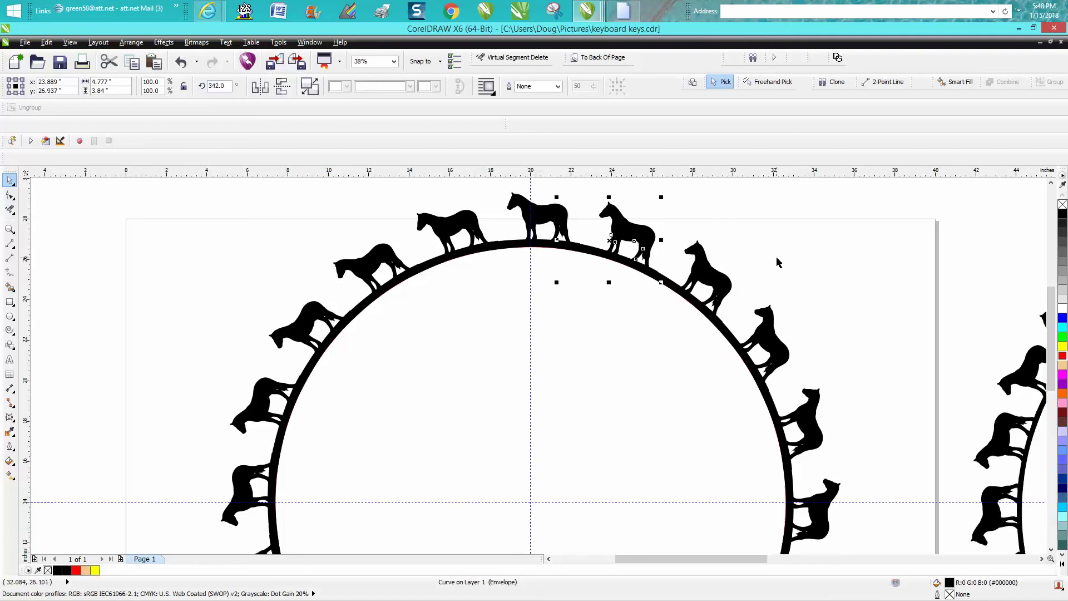
Step: Try moving the red circle about 4 inches to the right from behind the horse ring, and undo the move
scroll(780, 256, "down", 1)
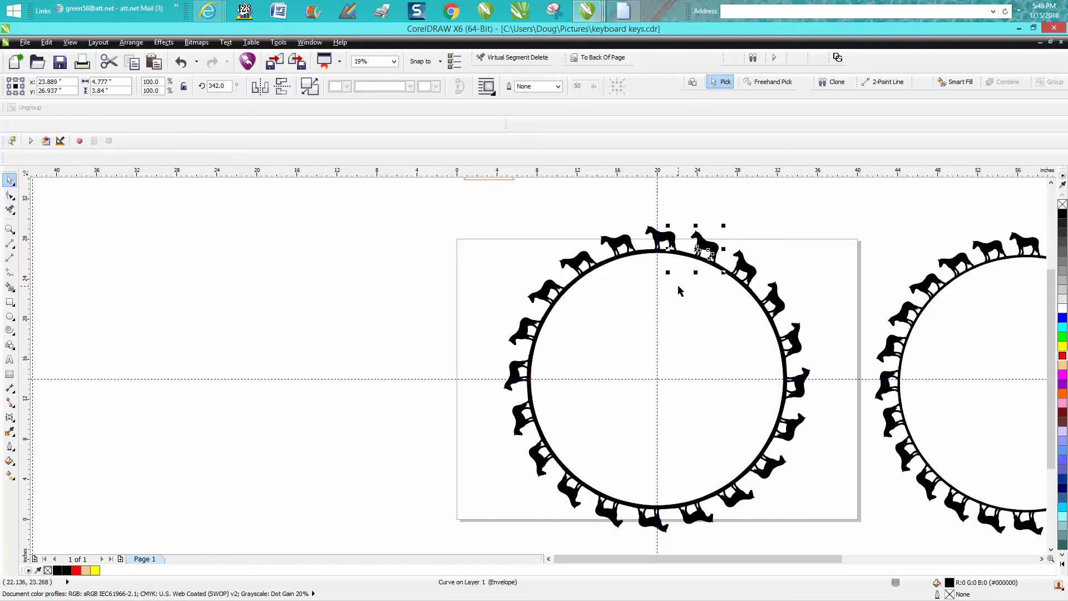
left_click(10, 229)
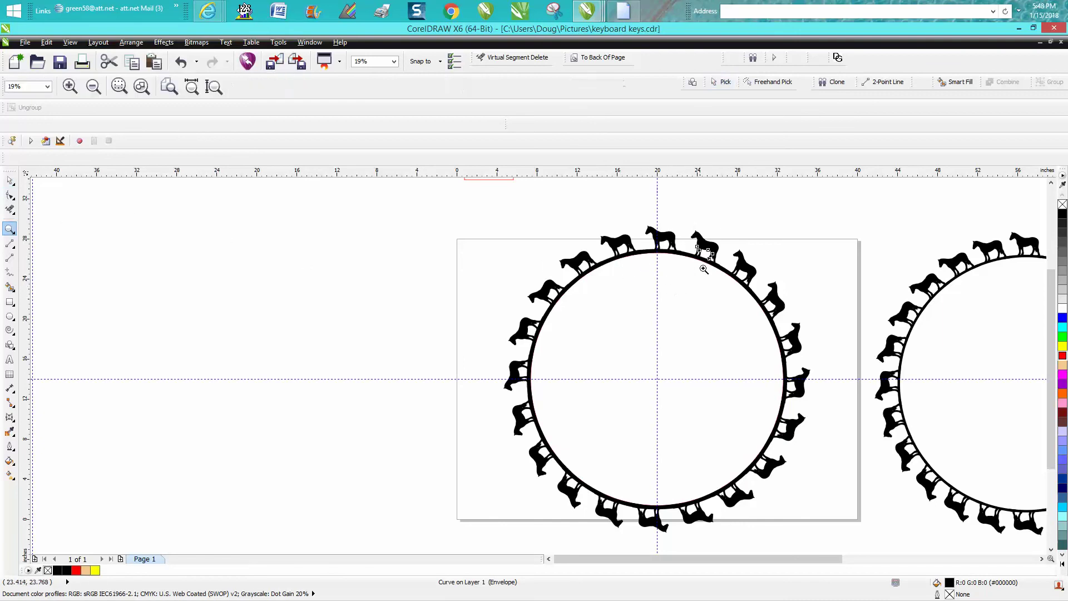
left_click_drag(670, 224, 788, 314)
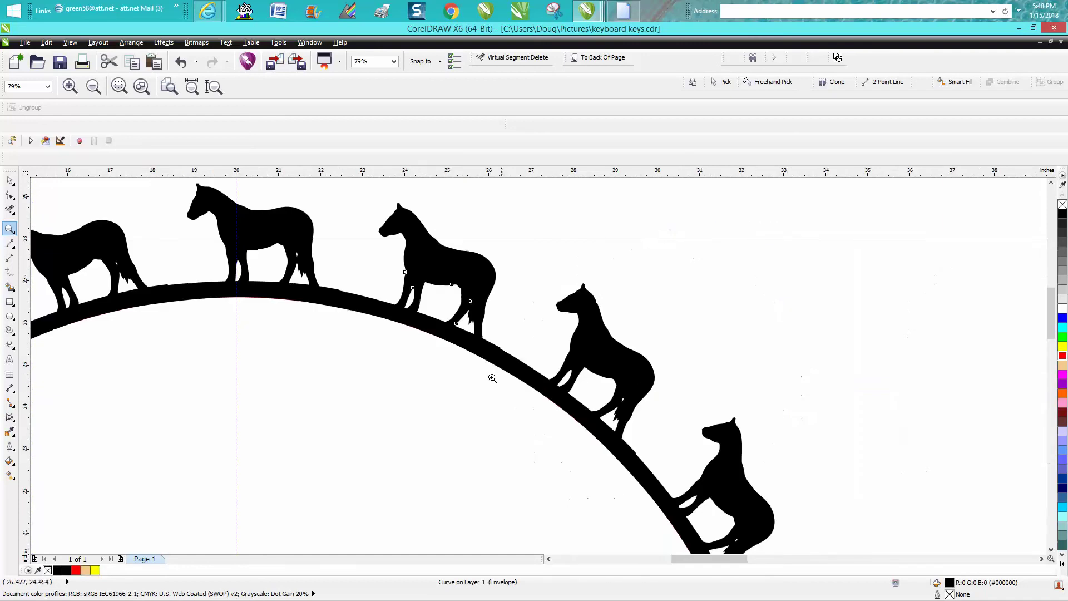
scroll(488, 372, "down", 2)
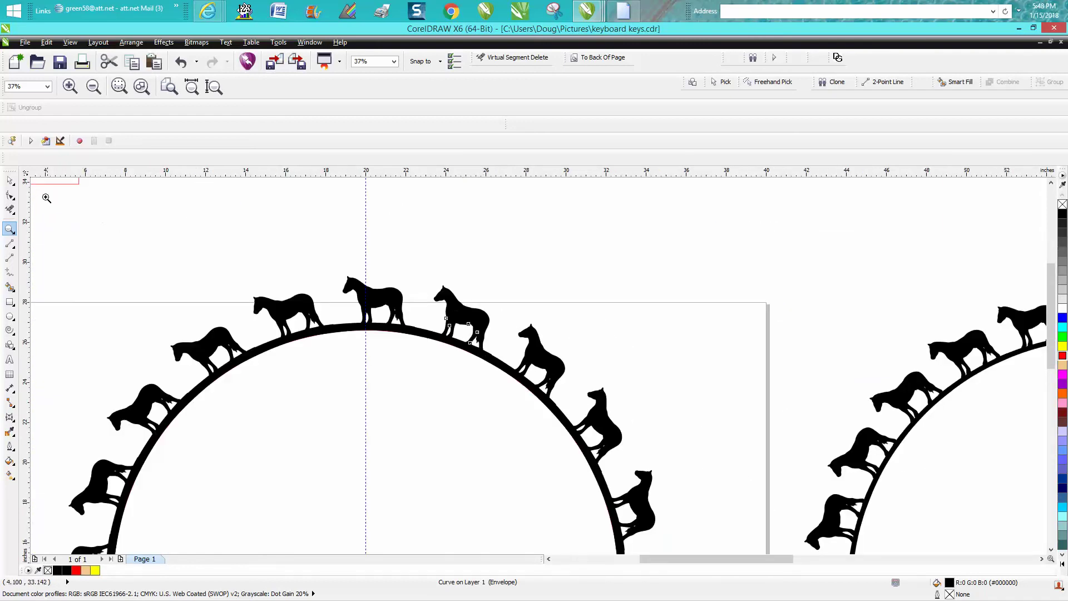
left_click(9, 179)
left_click(376, 367)
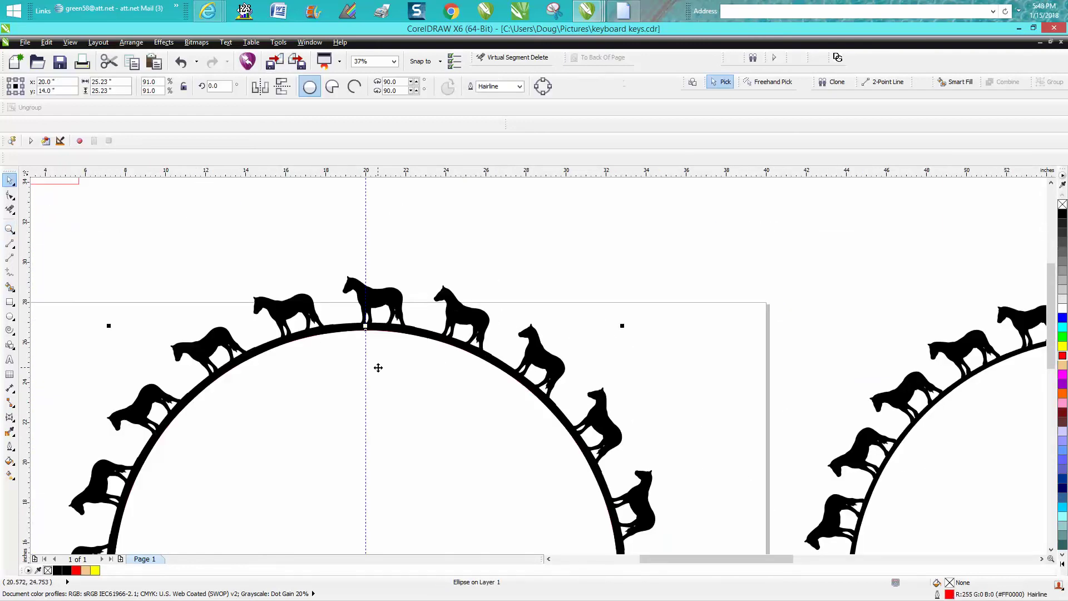
left_click_drag(378, 368, 456, 367)
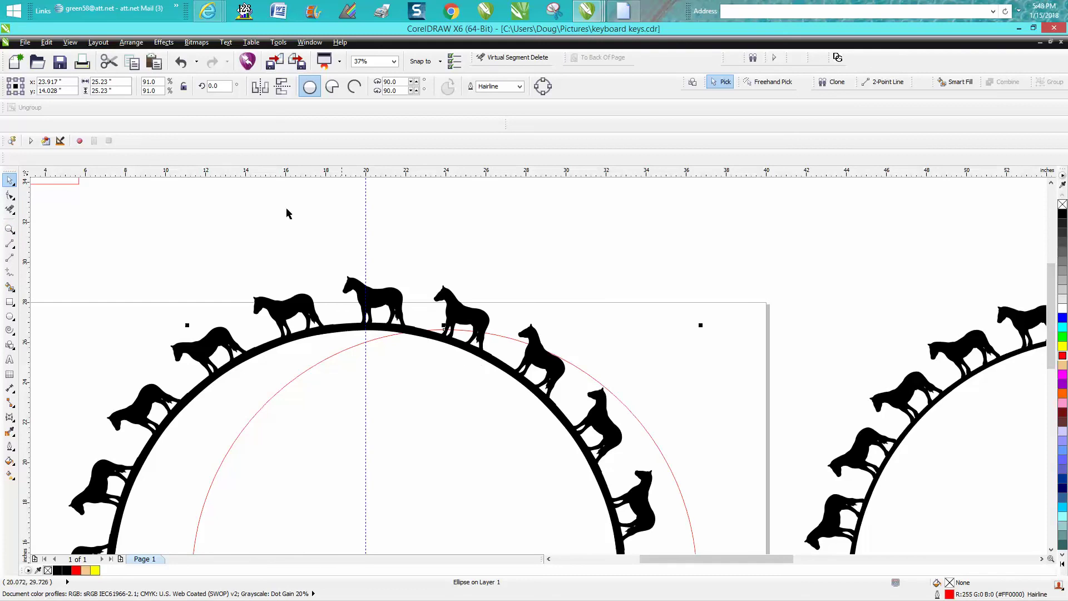
left_click(181, 62)
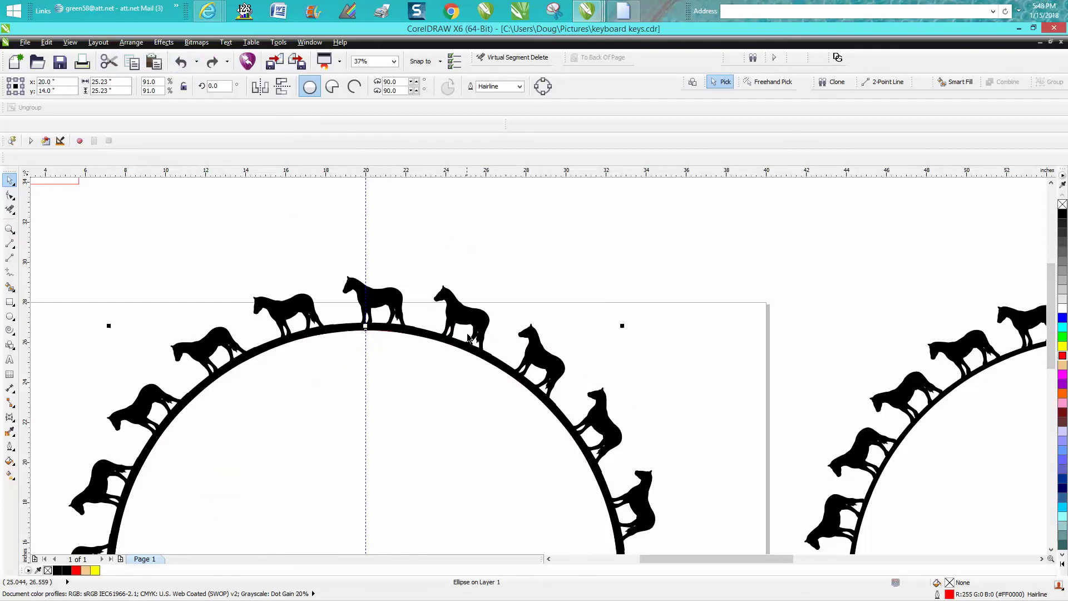
Step: Set the nudge distance to 1 inch and nudge the first horse clockwise from the top upward once
left_click(477, 276)
left_click(280, 84)
type("1")
left_click(478, 327)
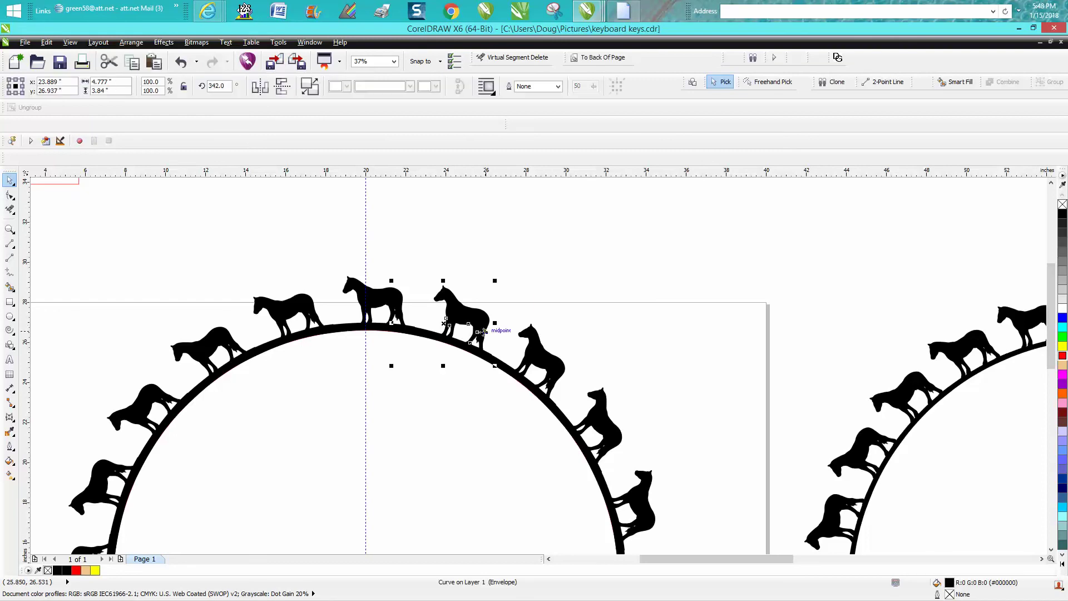
key("Up")
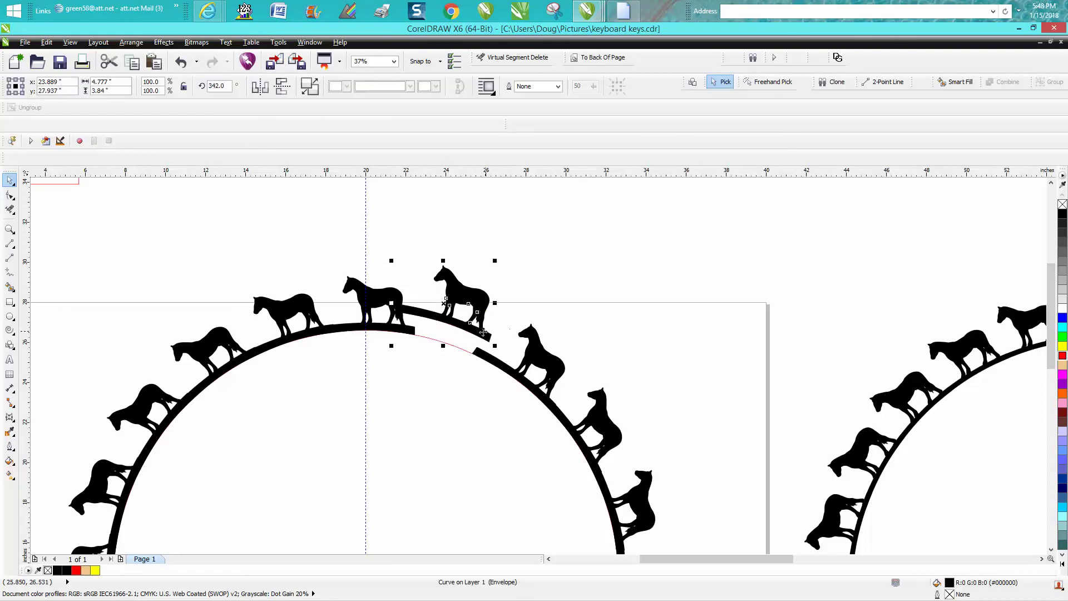
Step: Move the exposed red circle to empty space left of the page and return the raised horse to its place in the ring
left_click(455, 349)
scroll(457, 350, "down", 1)
left_click_drag(413, 467, 133, 353)
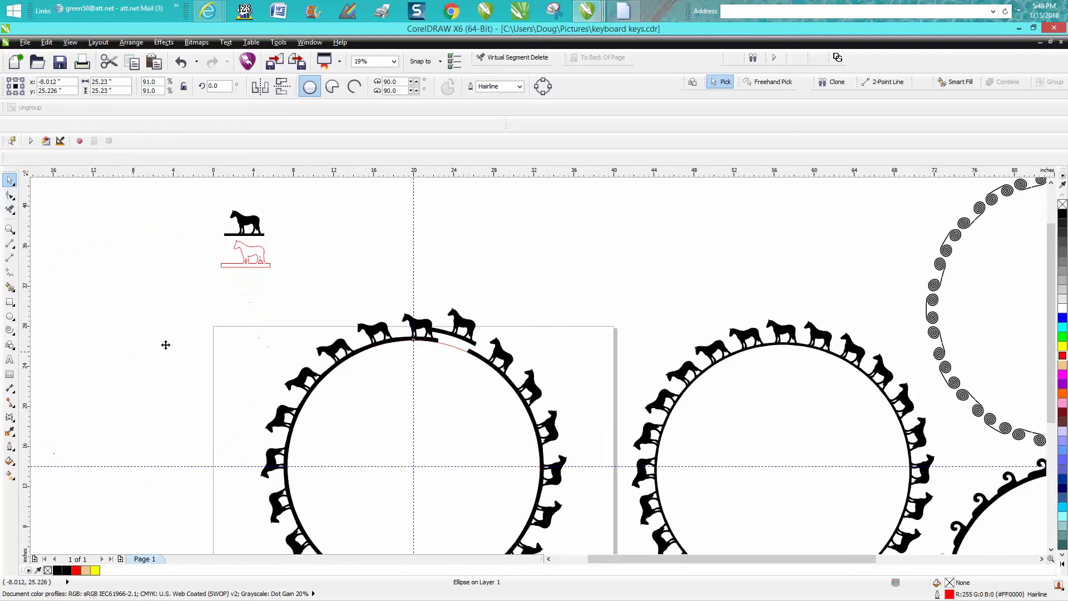
left_click(460, 321)
key("ctrl+z")
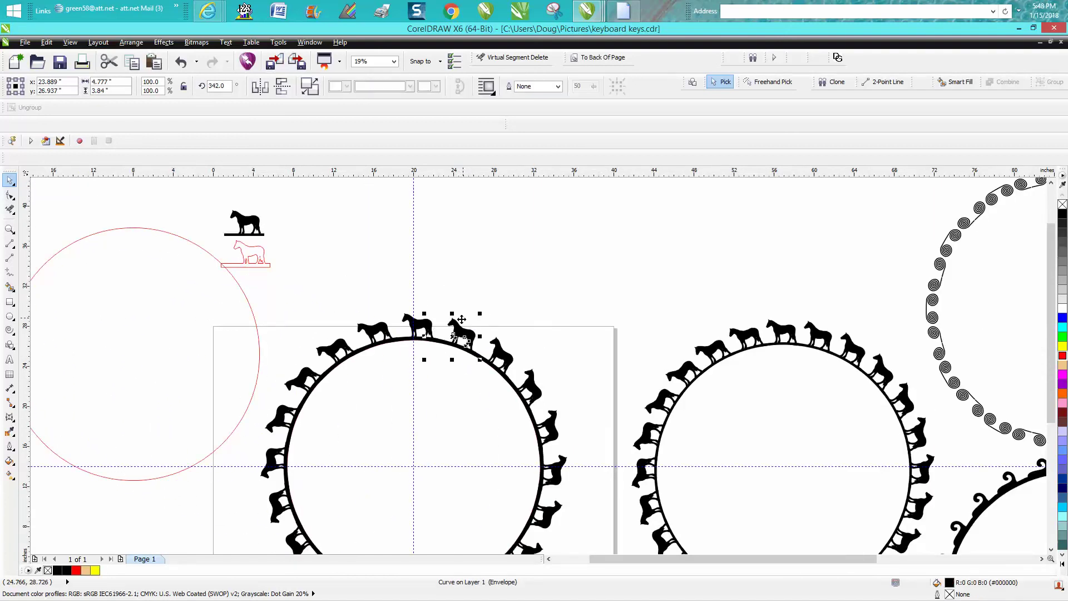
Step: Group all horses of the new ring and scale the group down proportionally to about 79.7 percent
scroll(462, 320, "down", 2)
left_click_drag(357, 327, 532, 489)
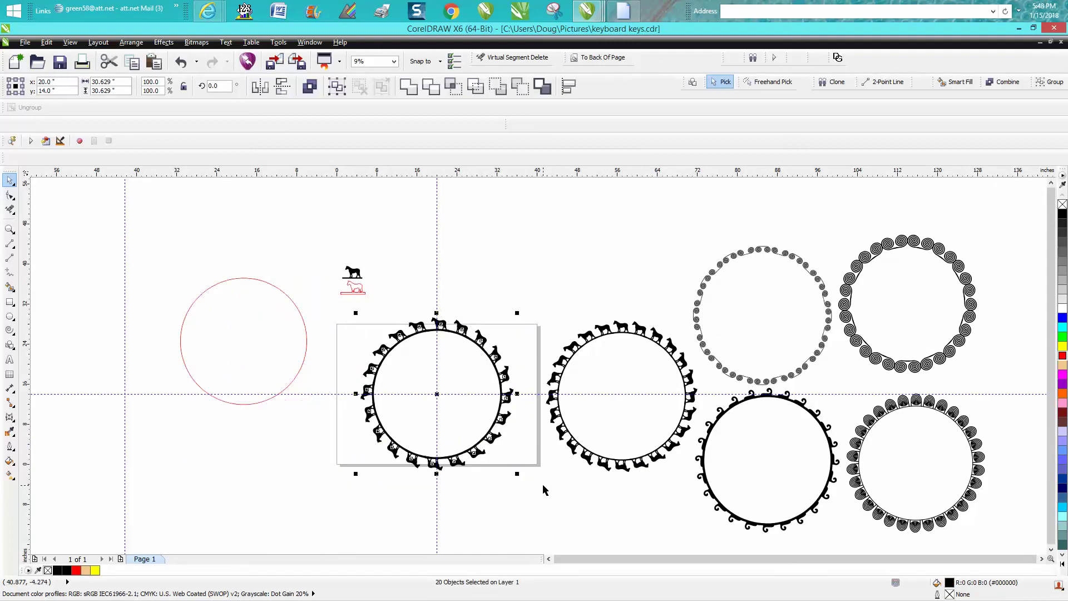
key("ctrl+g")
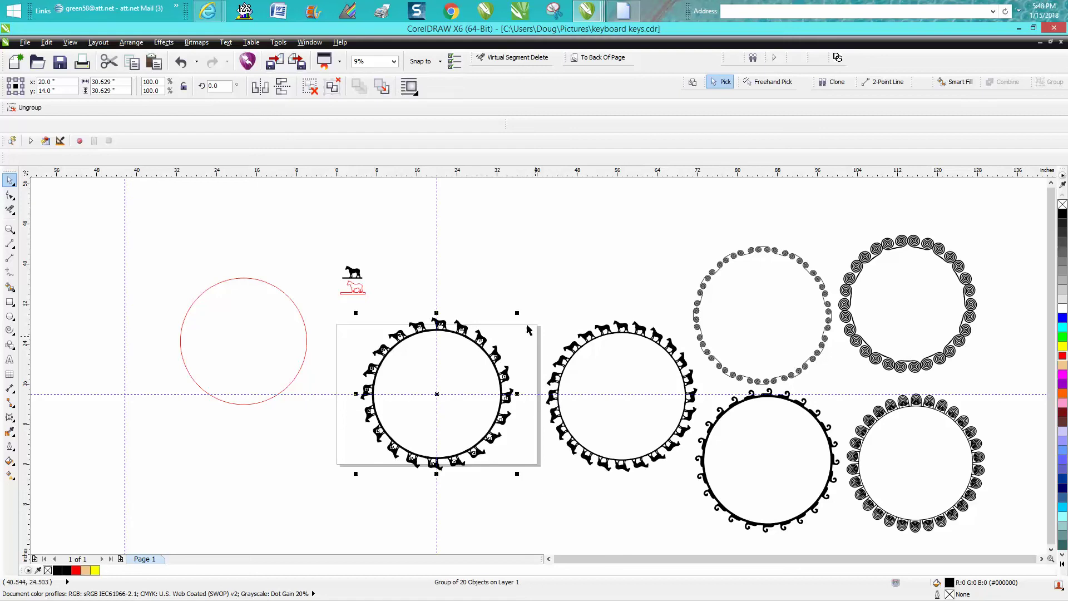
left_click_drag(516, 316, 486, 344)
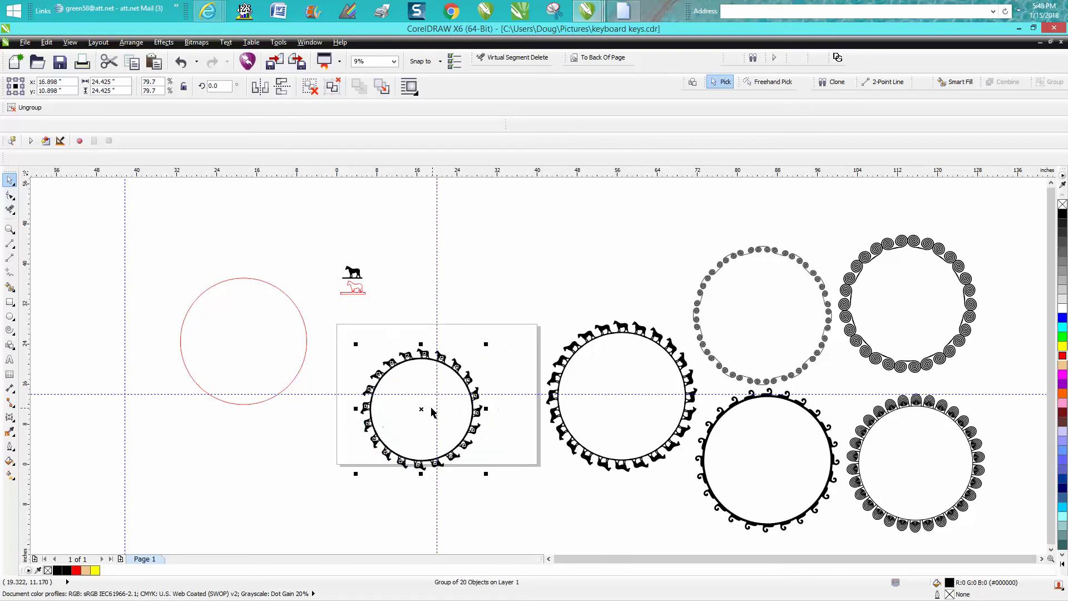
Step: Centre the reduced horse ring and the existing larger horse ring on the page so they are concentric
left_click_drag(424, 408, 616, 400)
key("p")
left_click(576, 348)
key("p")
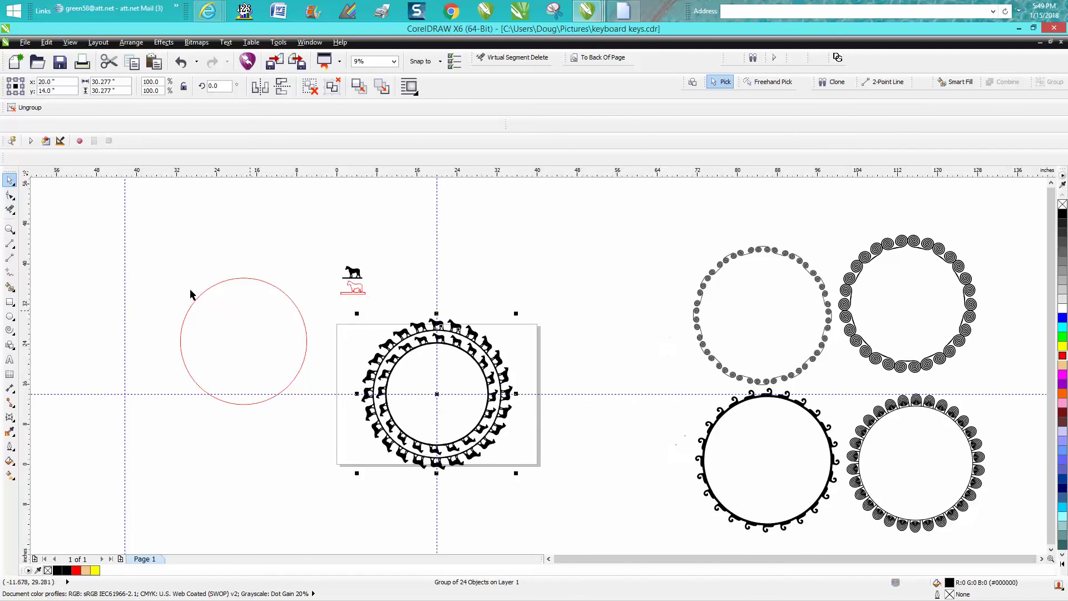
Step: Examine the nested horse rings, the hook-scroll border and the spiral border below the other spiral rings up close
left_click(10, 229)
left_click_drag(361, 306, 566, 474)
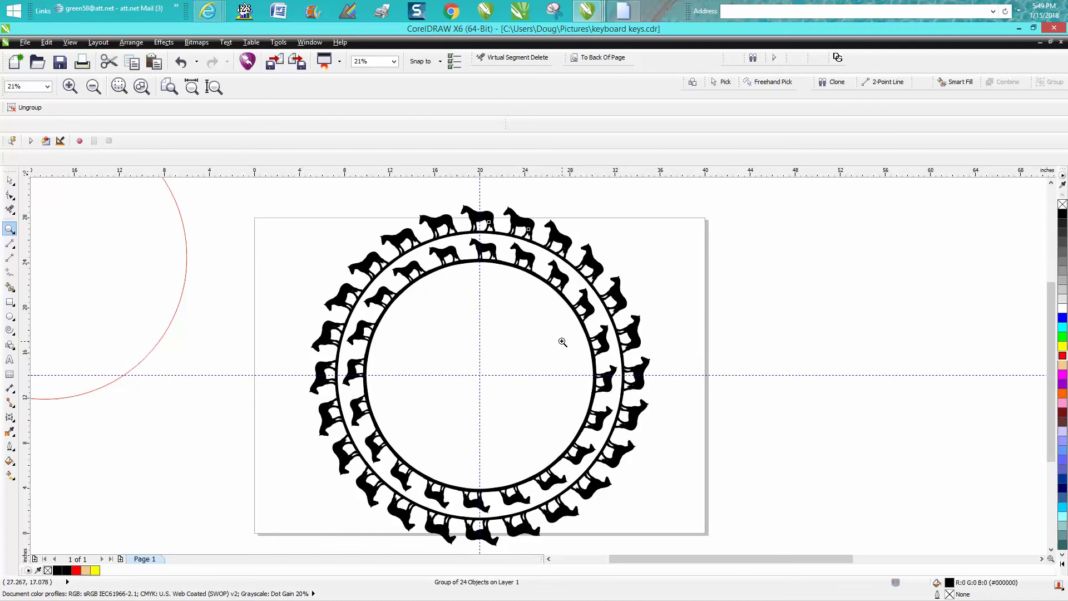
left_click(10, 180)
scroll(281, 273, "down", 4)
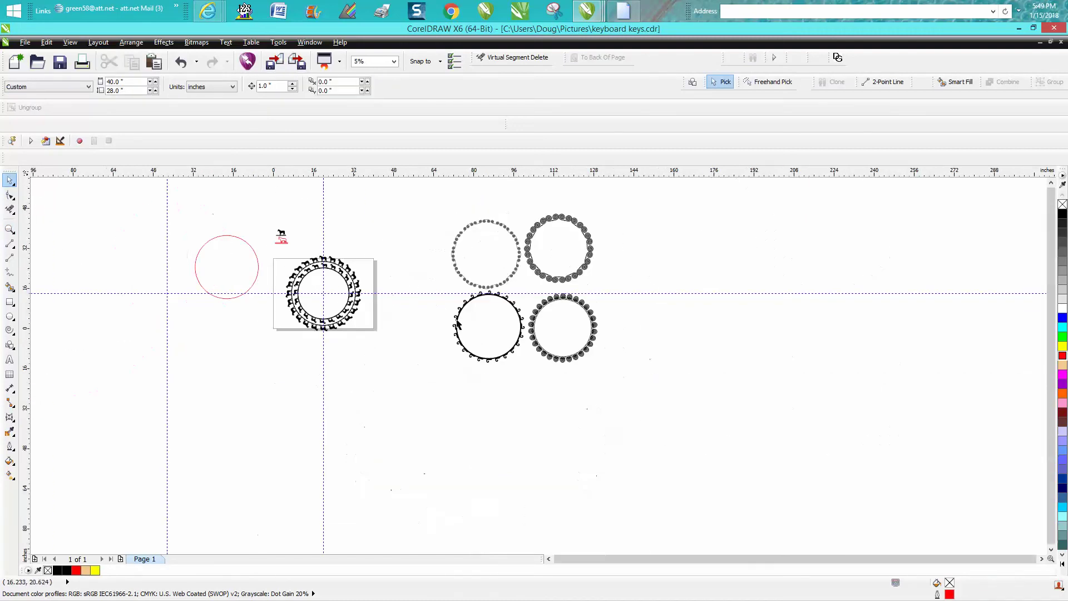
left_click(10, 229)
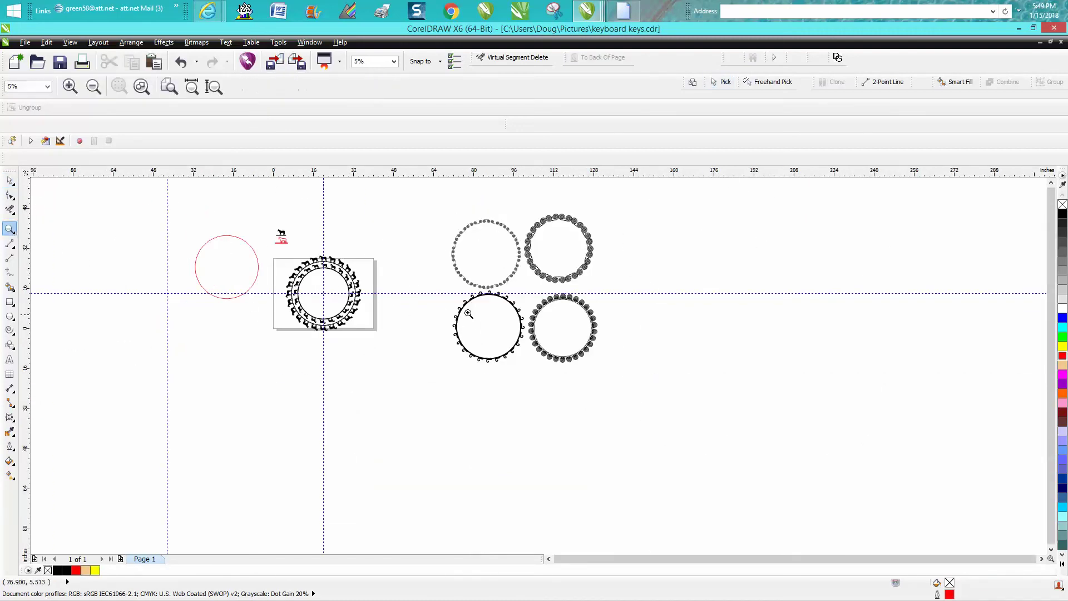
left_click_drag(465, 285, 521, 320)
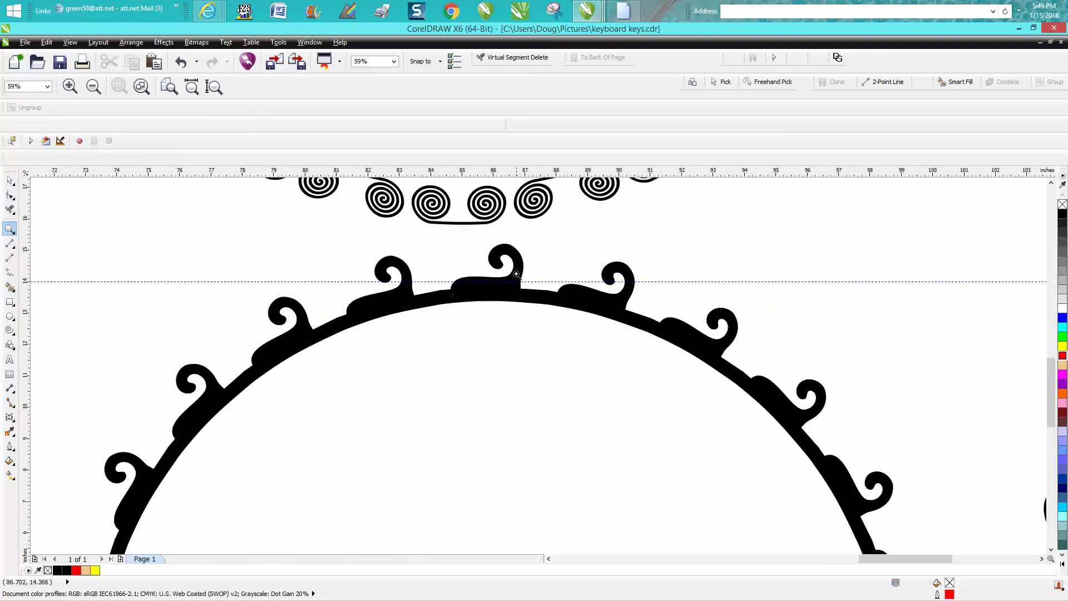
scroll(516, 276, "down", 2)
scroll(516, 276, "down", 3)
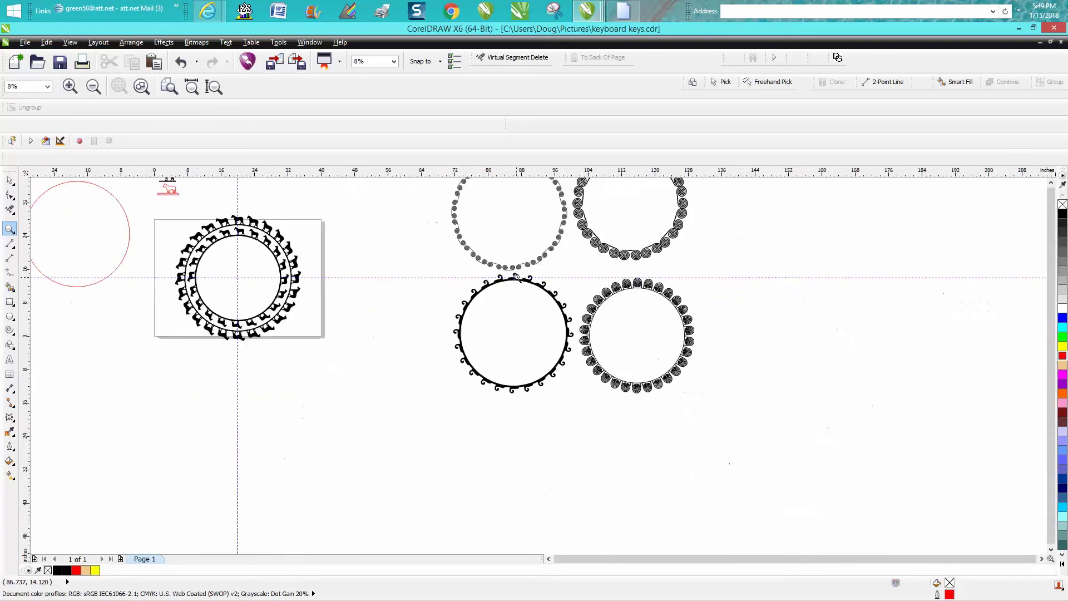
left_click_drag(610, 279, 647, 302)
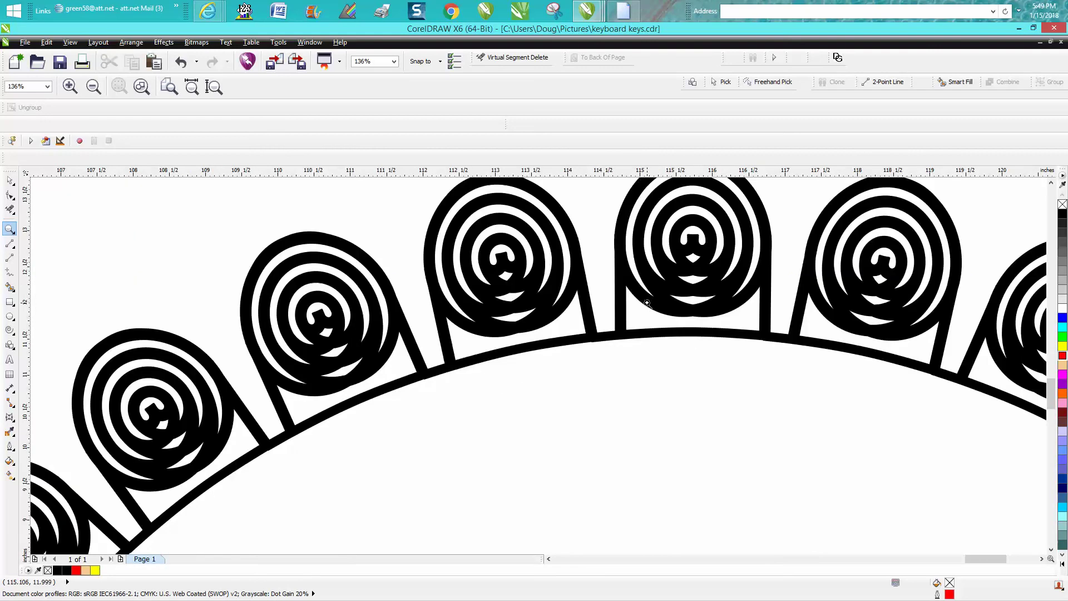
scroll(647, 304, "down", 4)
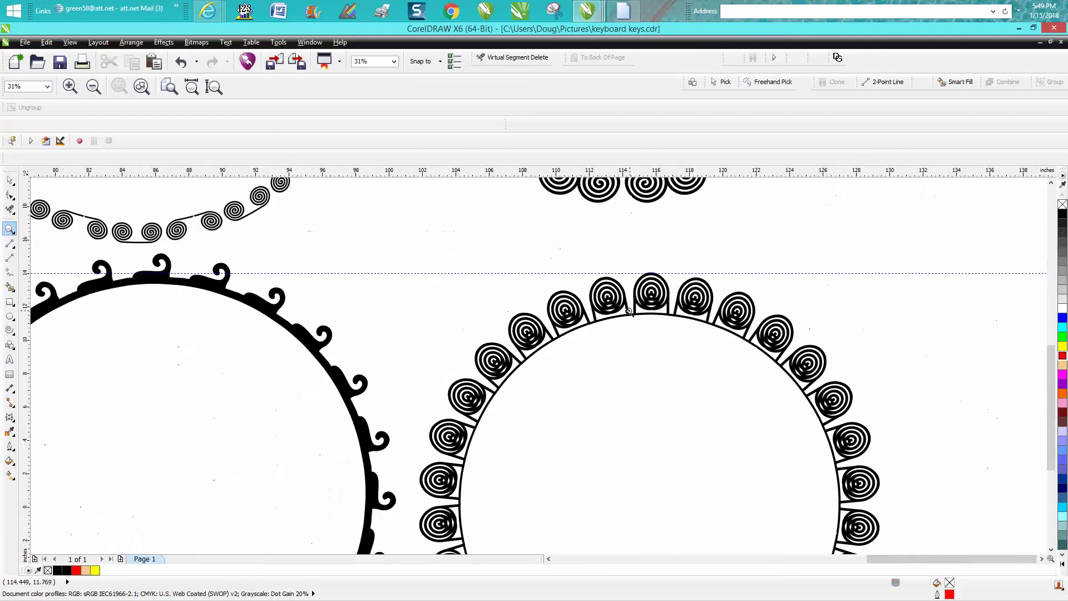
scroll(511, 322, "down", 2)
scroll(389, 329, "down", 2)
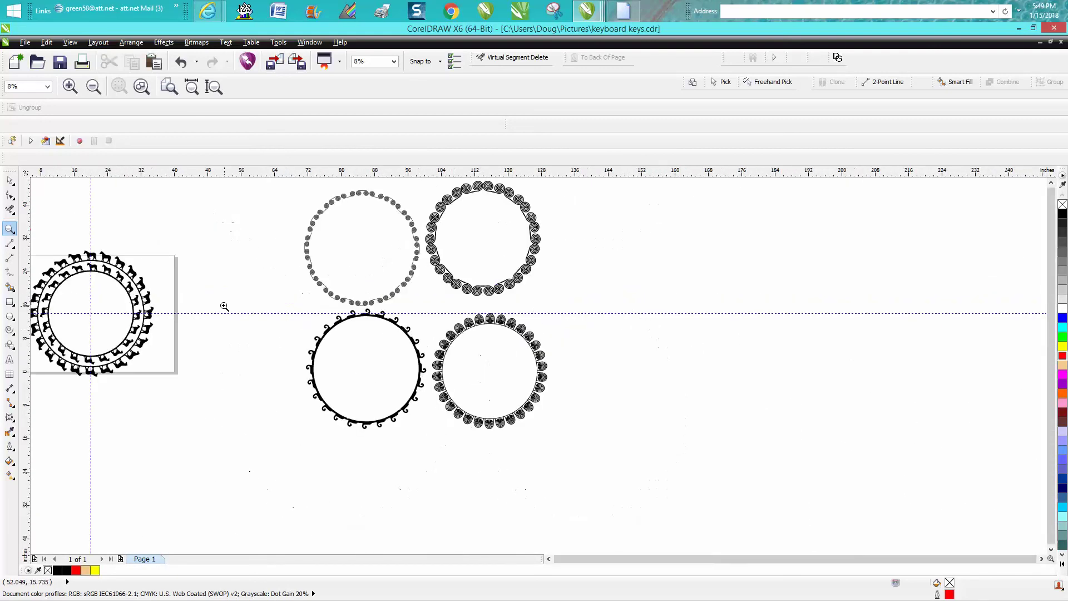
Step: Examine the inner horse ring's base bar closely where neighbouring horse segments overlap
left_click_drag(93, 268, 118, 282)
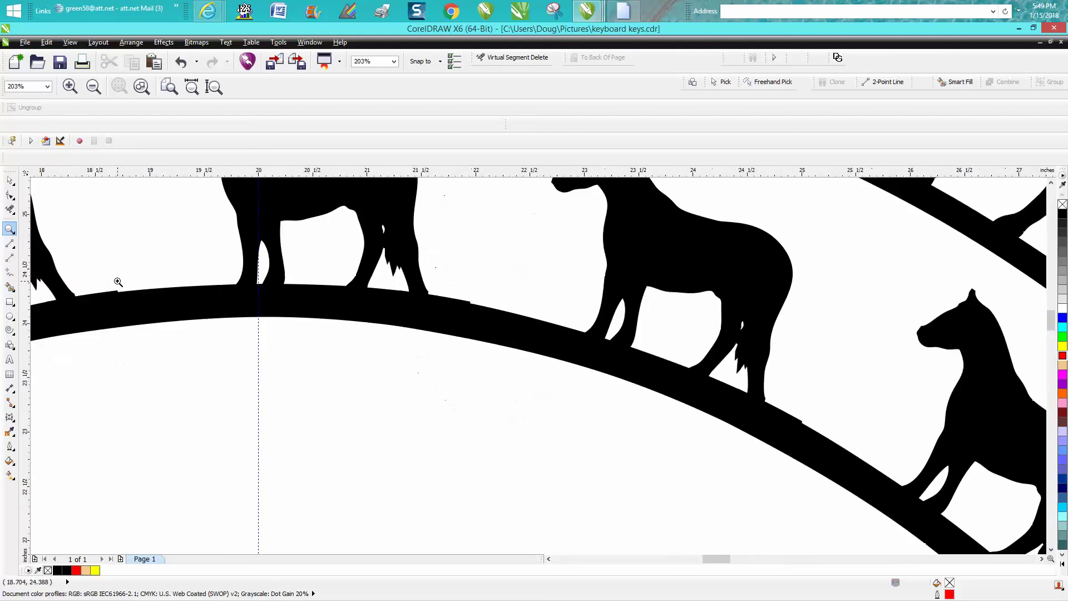
scroll(119, 283, "down", 2)
left_click_drag(269, 274, 315, 318)
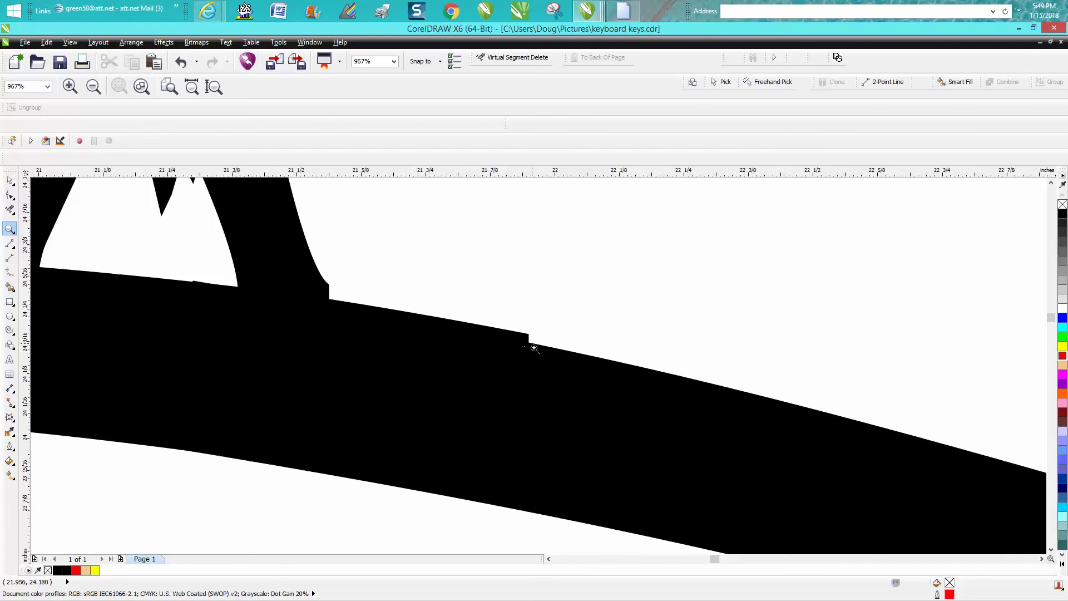
scroll(531, 355, "down", 4)
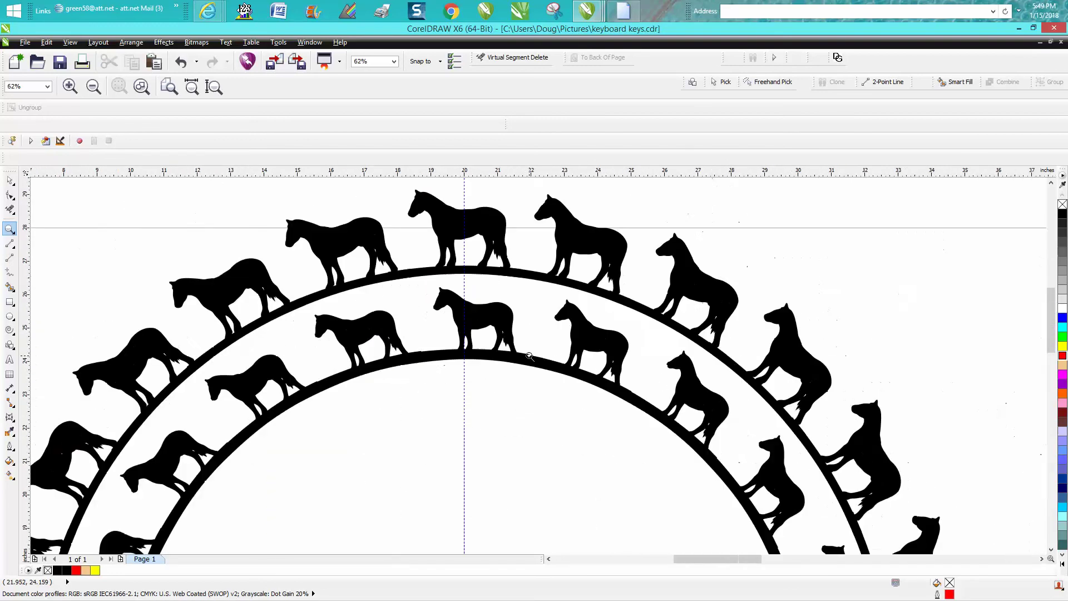
scroll(529, 357, "down", 2)
scroll(226, 310, "down", 2)
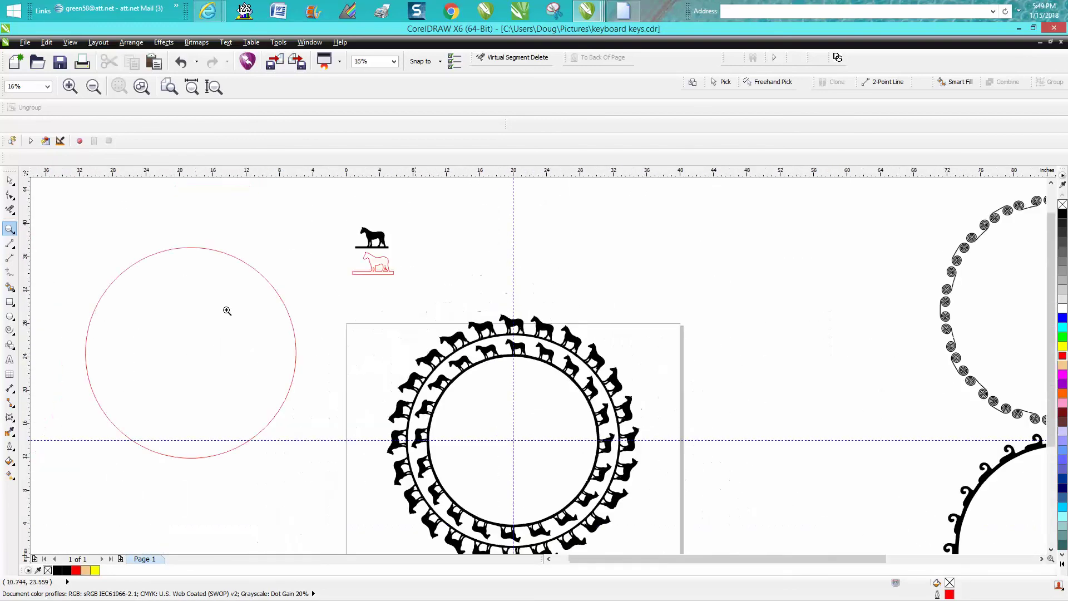
Step: Fill the empty centre of the inner horse ring with brownish grey (C:0 M:20 Y:20 K:60) using Smart Fill
left_click(10, 286)
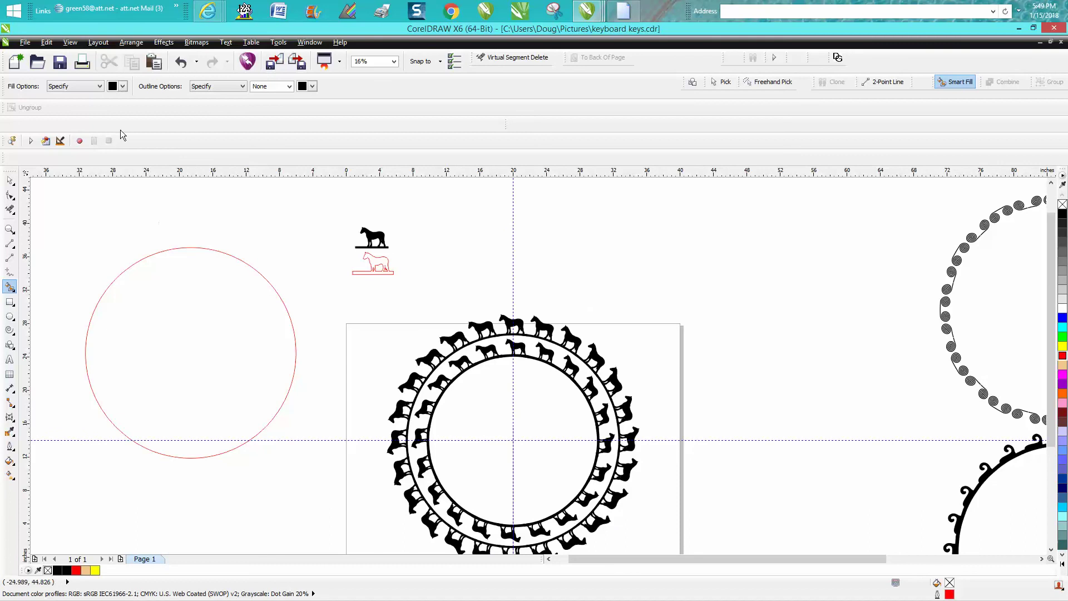
left_click(122, 87)
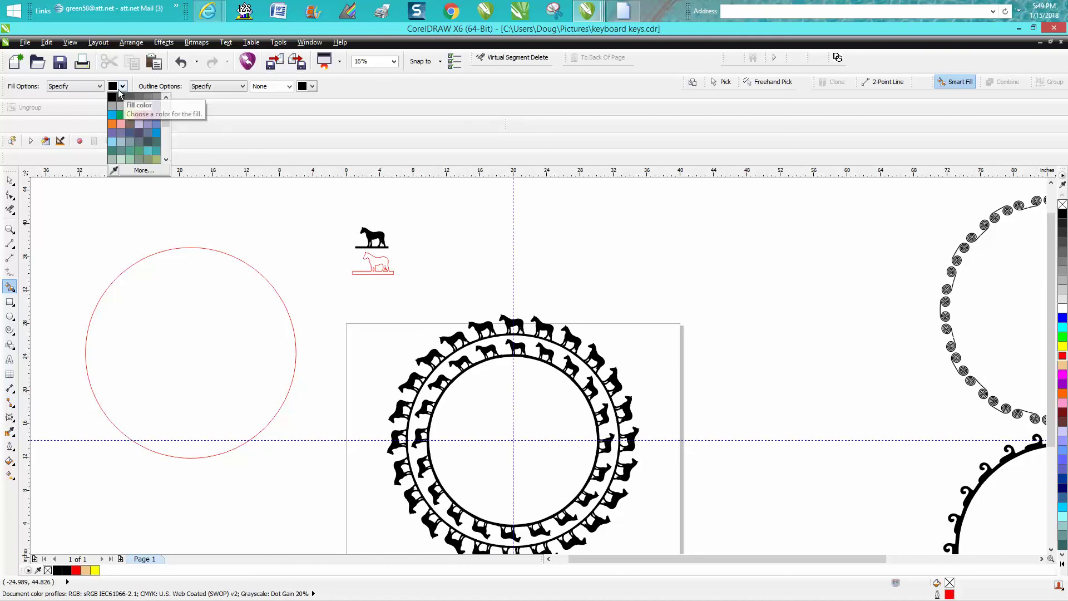
left_click(134, 125)
left_click(470, 408)
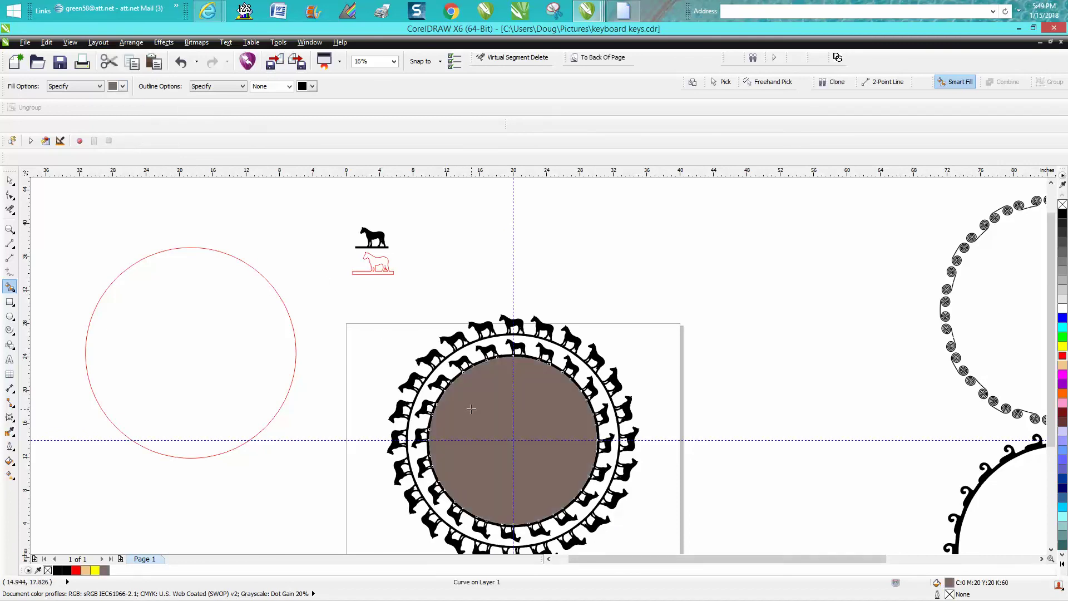
left_click(10, 180)
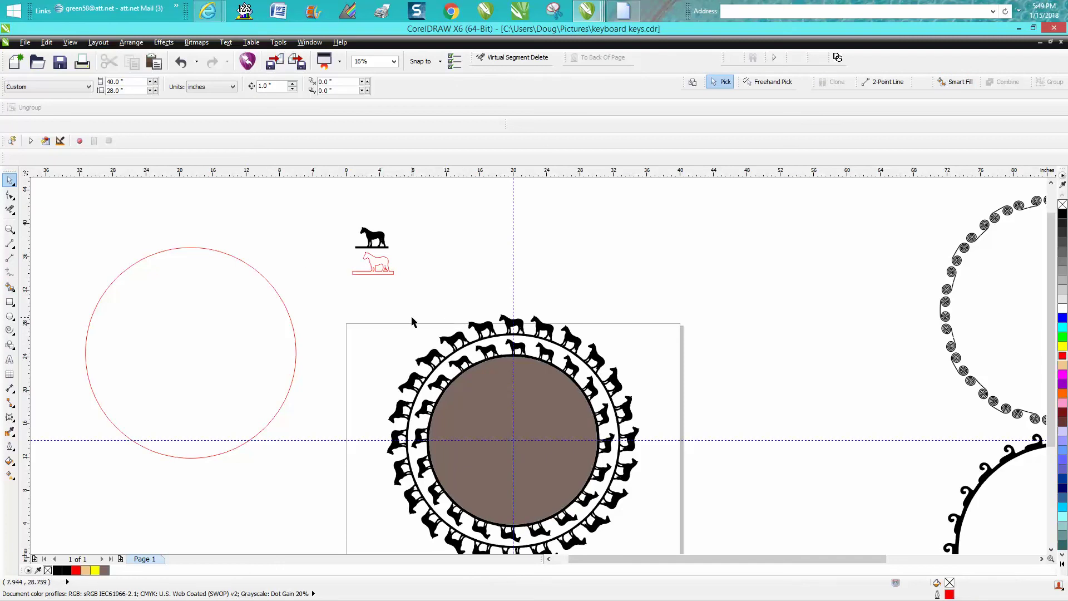
scroll(412, 322, "down", 1)
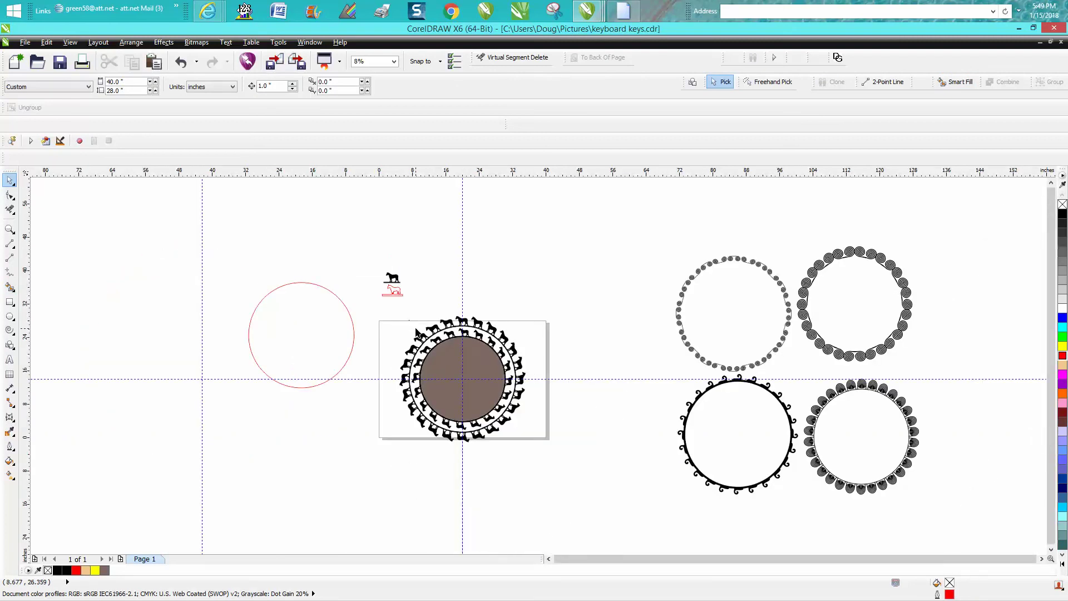